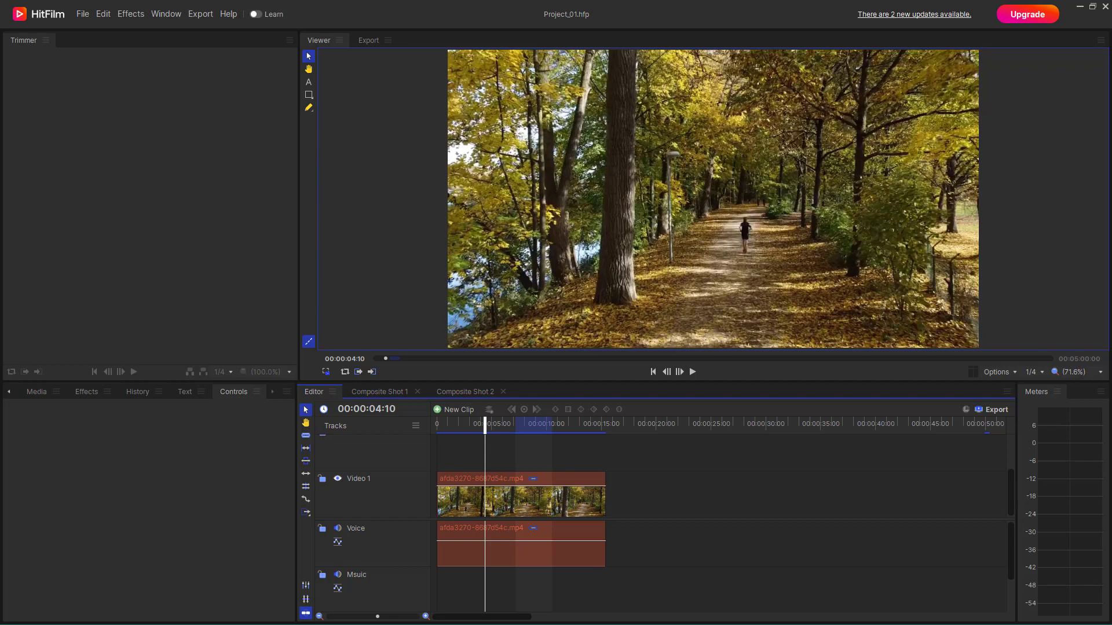
Apply the Light Rays effect from the Lights & Flares category to the forest clip on Video 1.
click(472, 491)
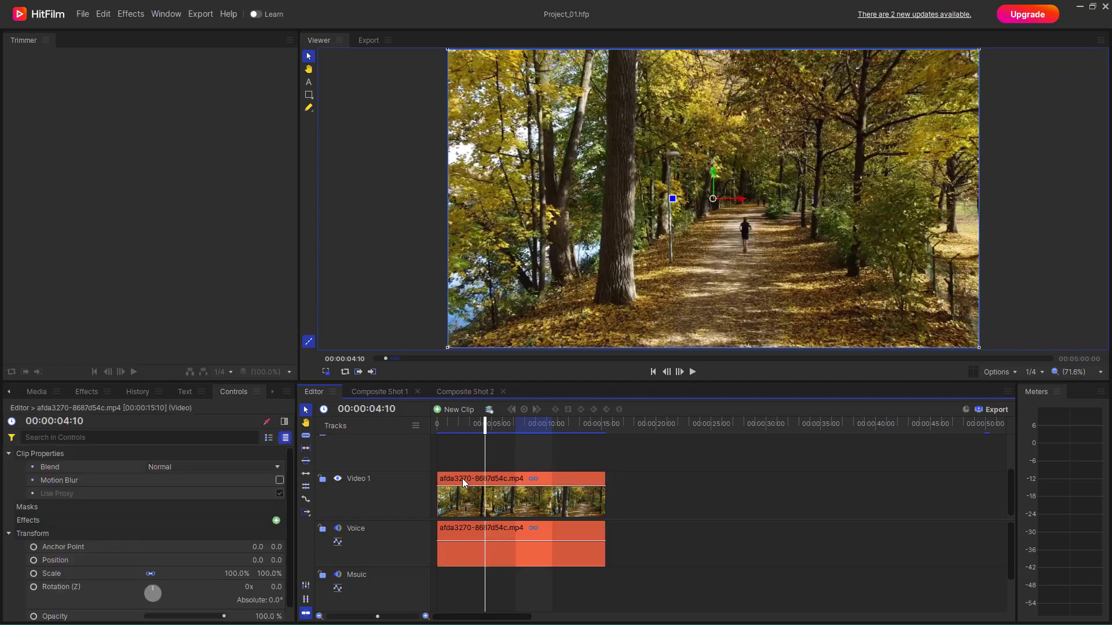
click(93, 392)
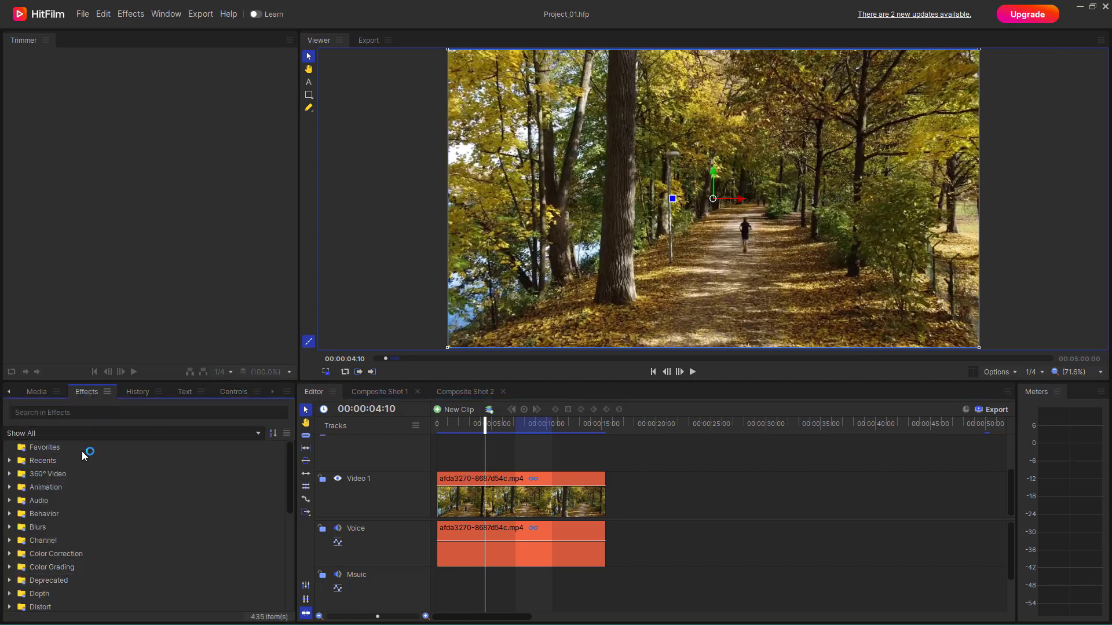
scroll(92, 516, down, 5)
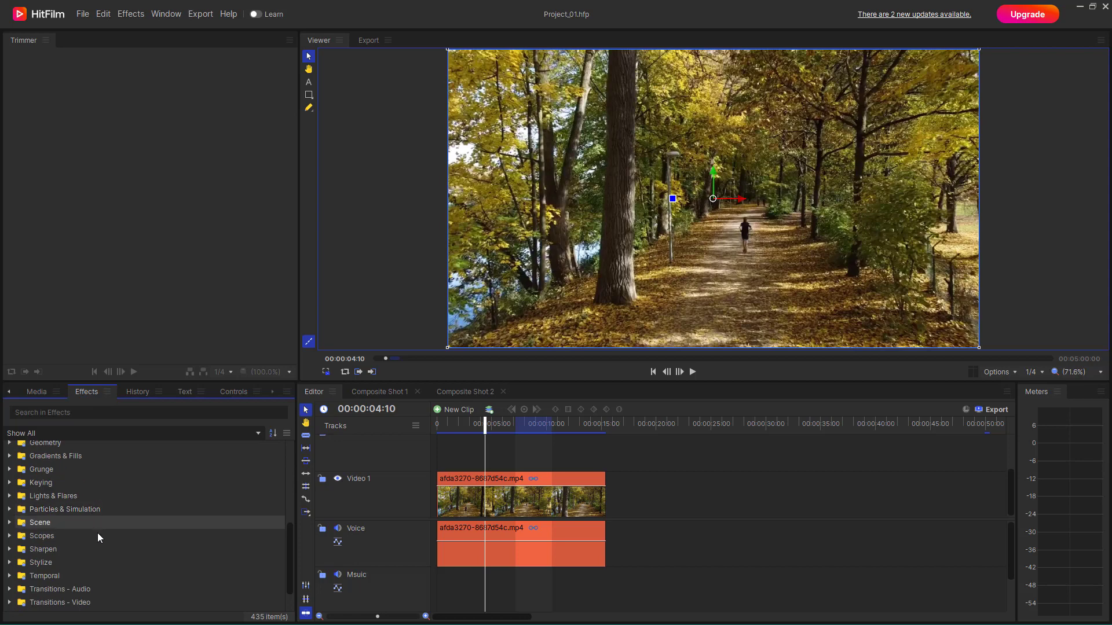
click(9, 496)
scroll(29, 498, down, 2)
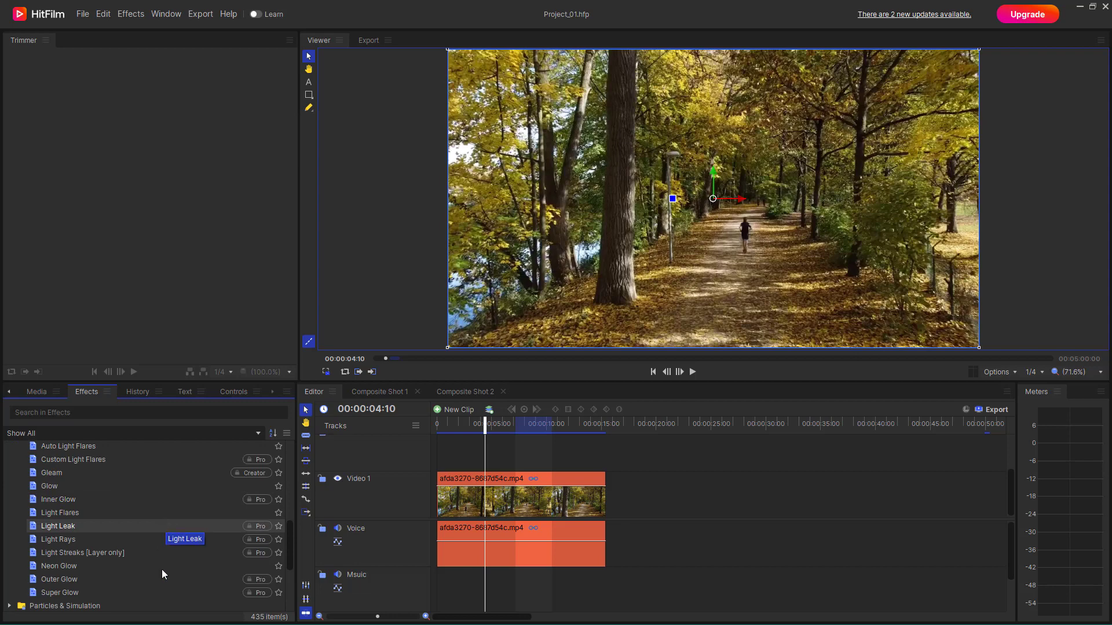
click(74, 539)
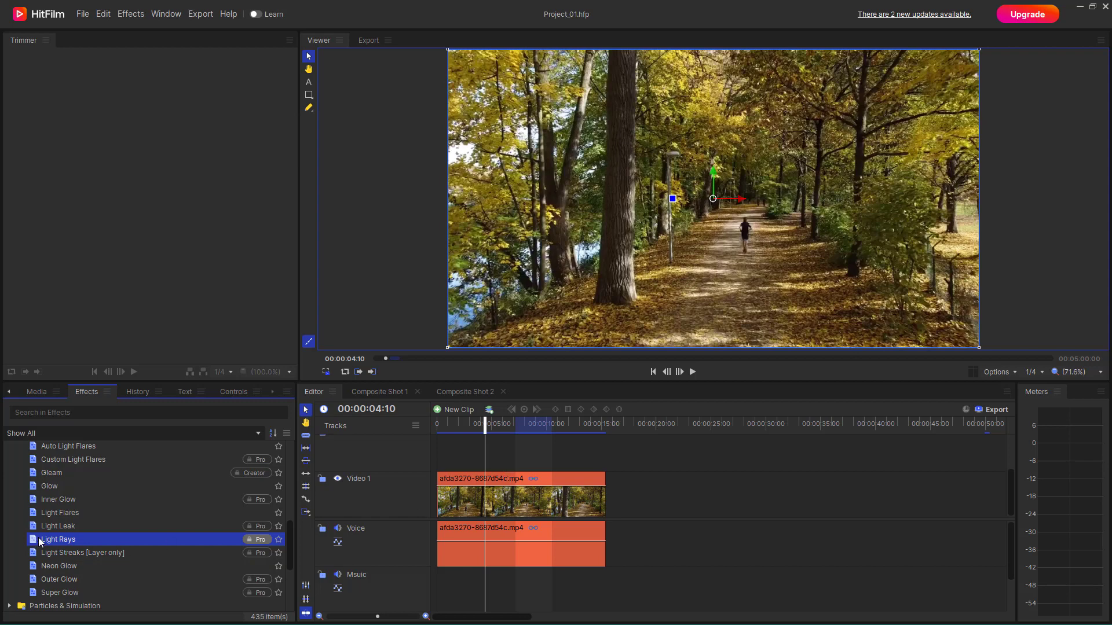
drag(34, 546, 518, 504)
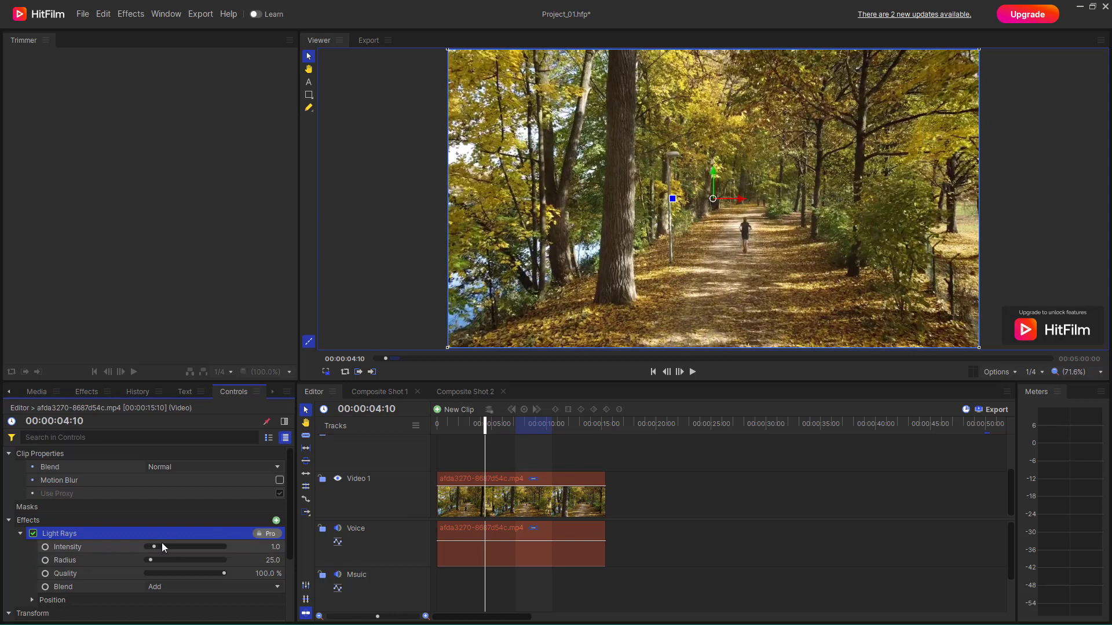
Raise the Light Rays intensity to 4.8 and try the ray centre over the trees and near the end of the path.
drag(158, 545, 182, 554)
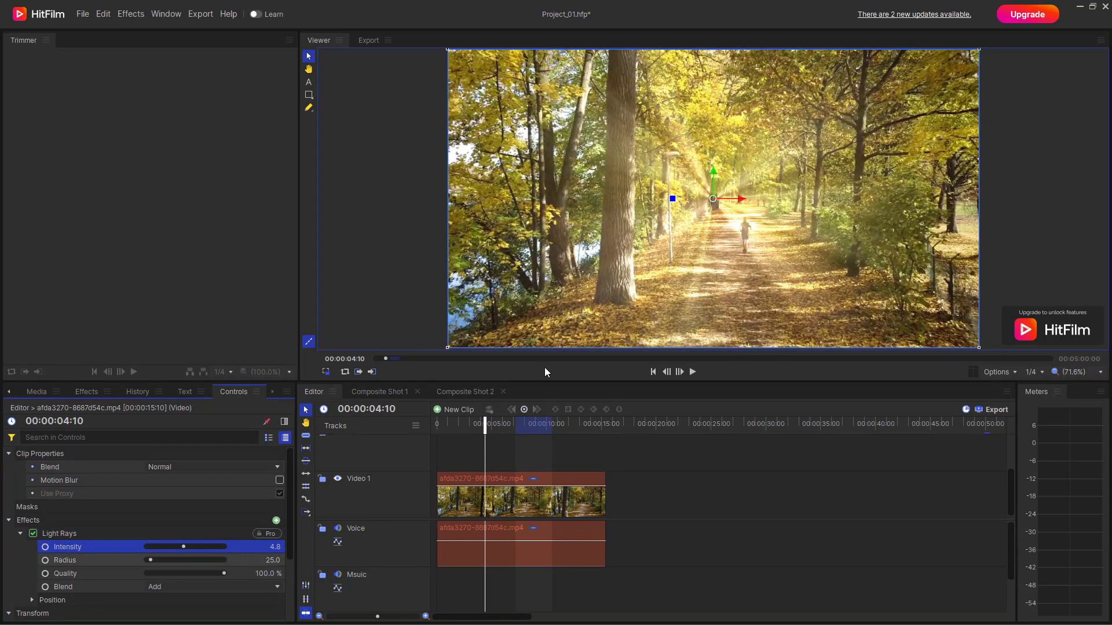
drag(714, 197, 619, 146)
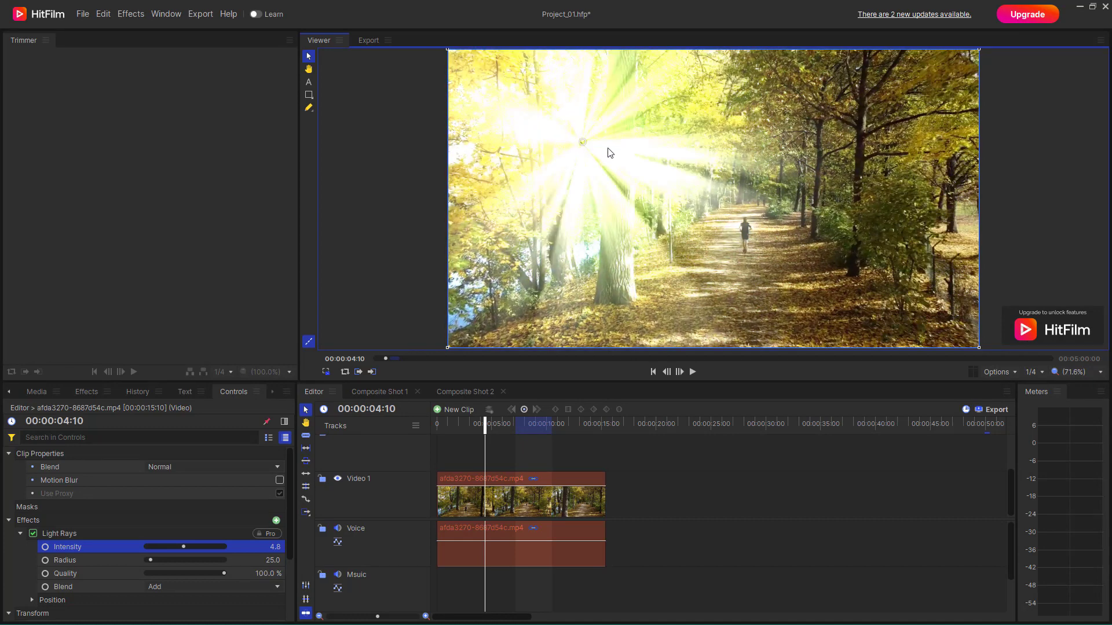
drag(583, 142, 692, 178)
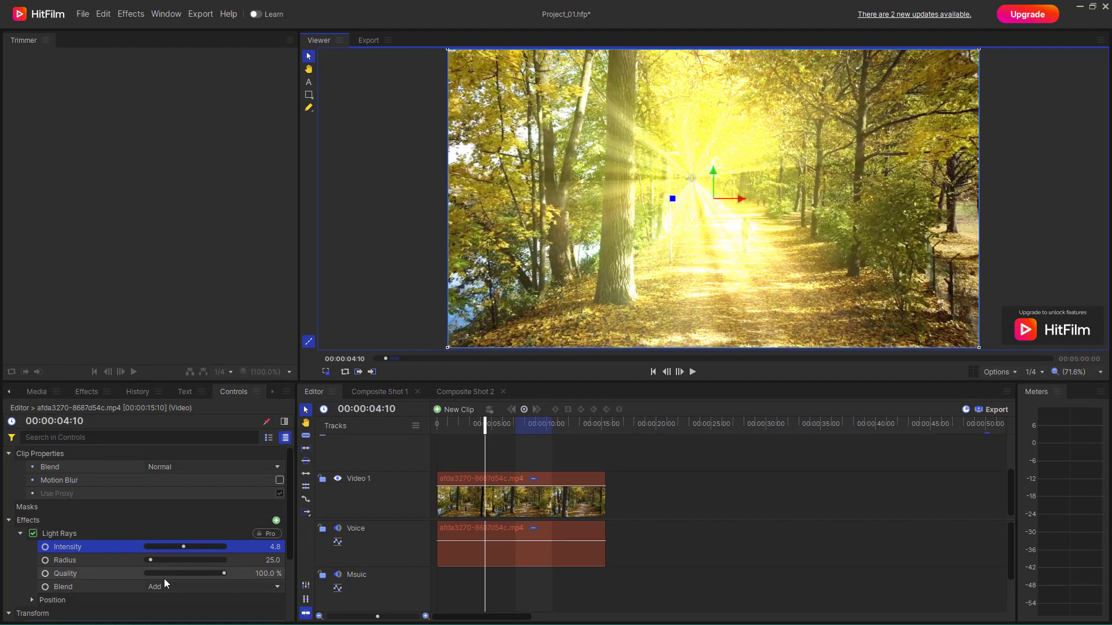
Set the Light Rays radius to 5.0 and intensity to 1.7, and move the ray centre beside the large tree trunk.
mouse_move(151, 560)
mouse_down()
mouse_move(169, 561)
mouse_move(144, 562)
mouse_move(161, 551)
mouse_up()
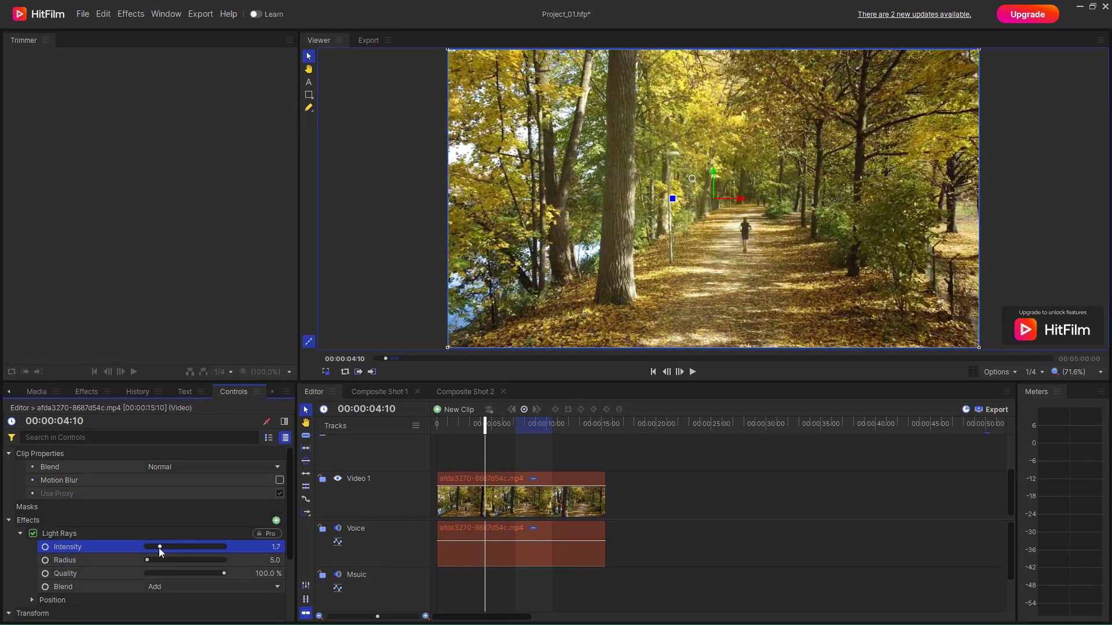
drag(689, 176, 602, 165)
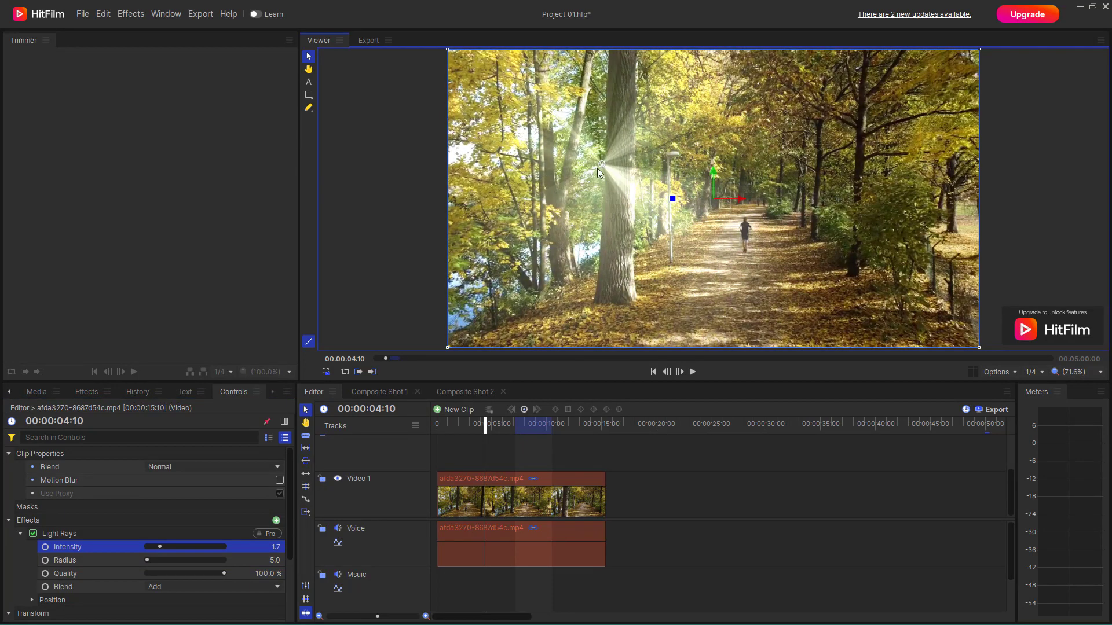
mouse_move(224, 574)
mouse_down()
mouse_move(146, 573)
mouse_move(244, 582)
mouse_move(165, 585)
mouse_move(237, 586)
mouse_move(222, 588)
mouse_up()
Try the Darken blend mode for Light Rays and settle on Lighten.
click(180, 586)
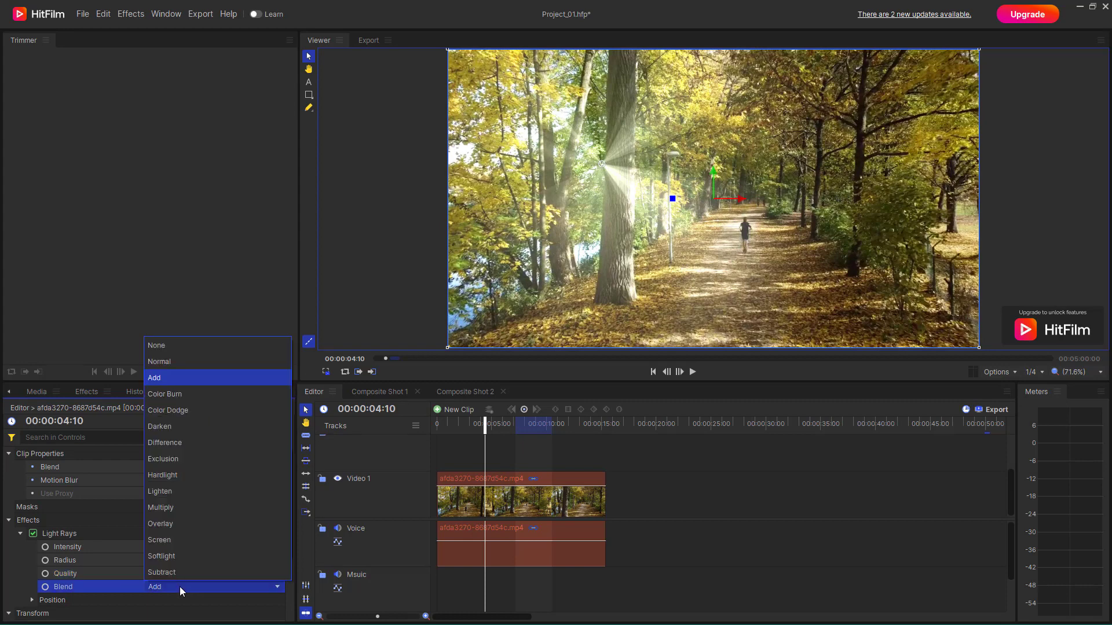
click(189, 429)
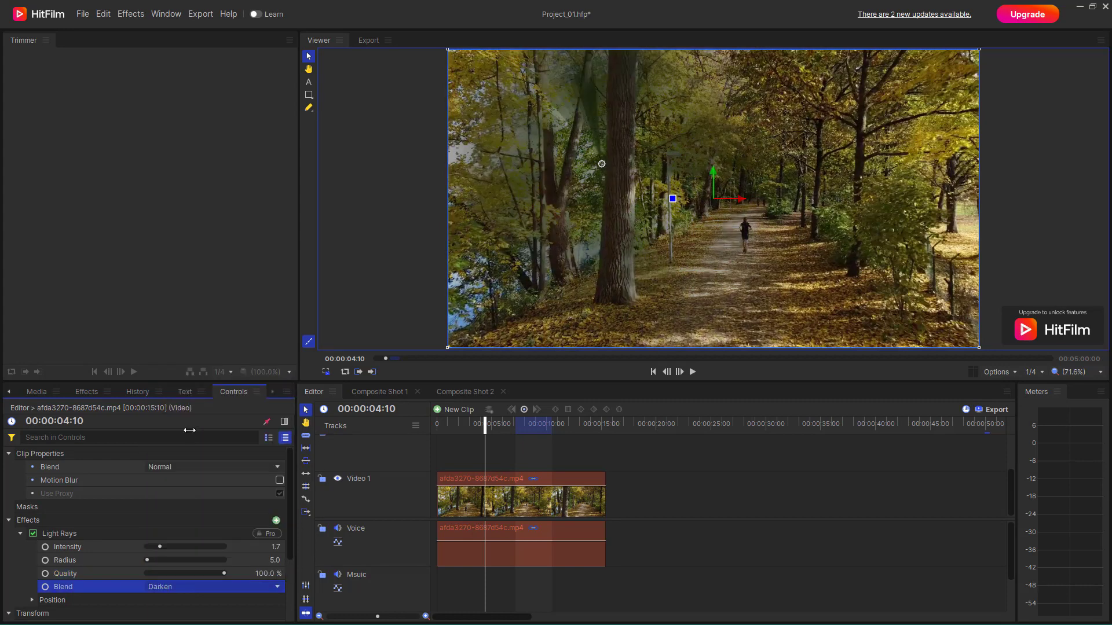
click(229, 589)
click(190, 489)
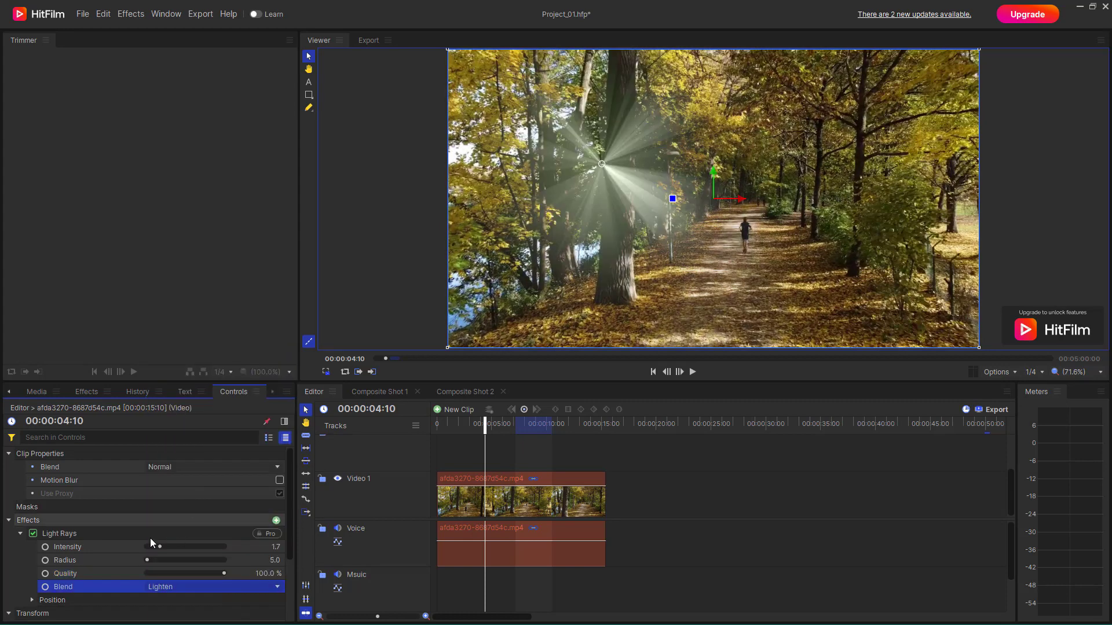
Expand the Light Rays position settings and set the horizontal value of Center to -487.6.
scroll(43, 539, down, 3)
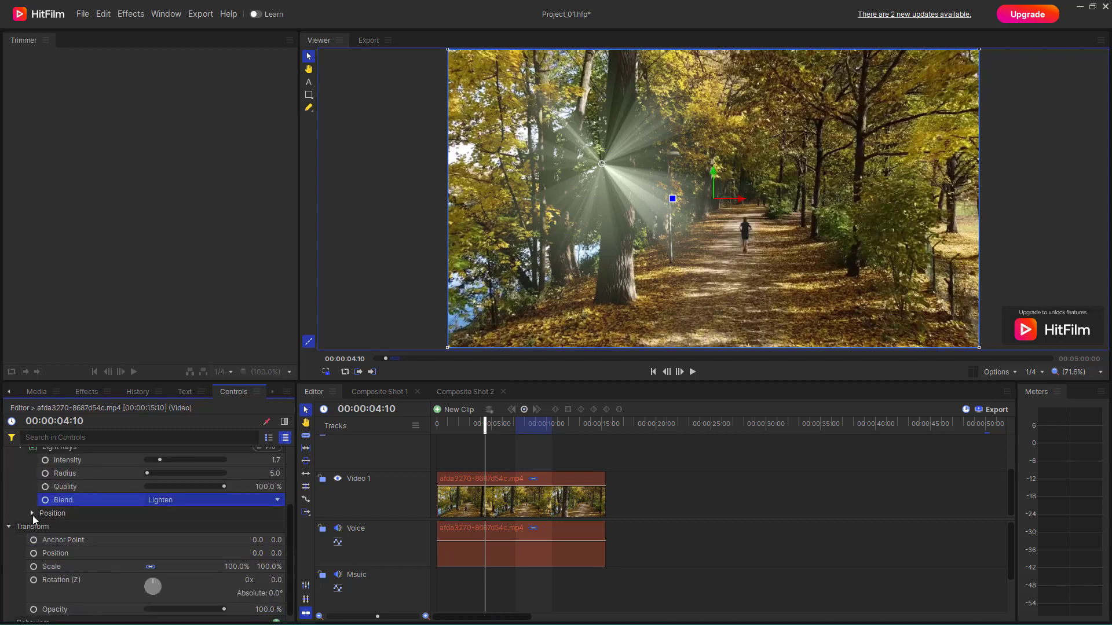
click(32, 514)
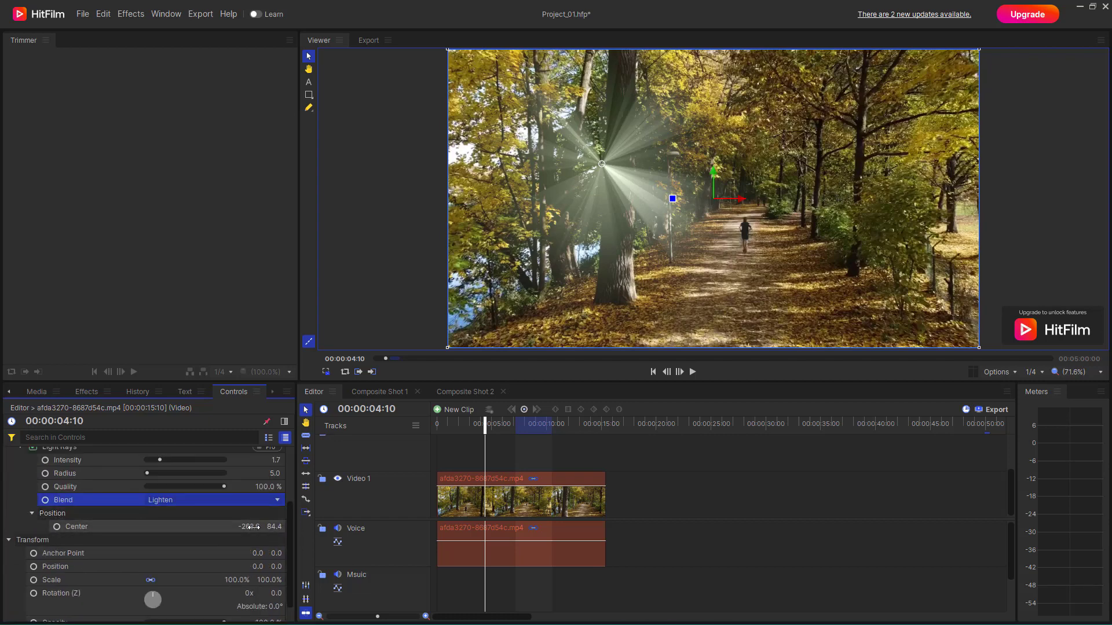
mouse_move(250, 527)
mouse_down()
mouse_move(75, 527)
mouse_move(260, 527)
mouse_up()
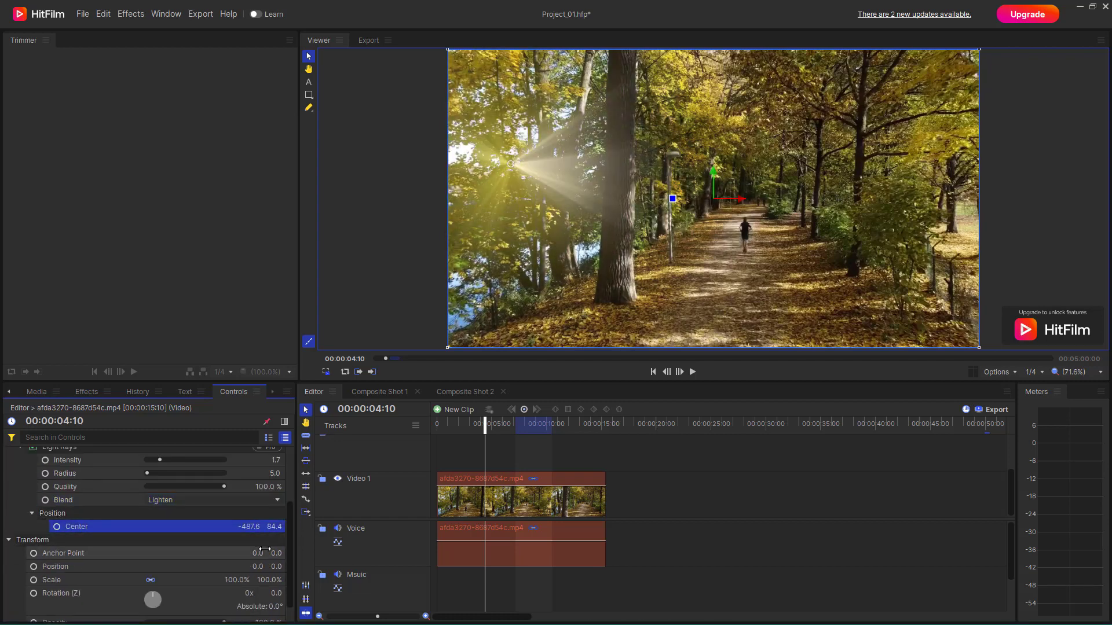
scroll(264, 549, up, 3)
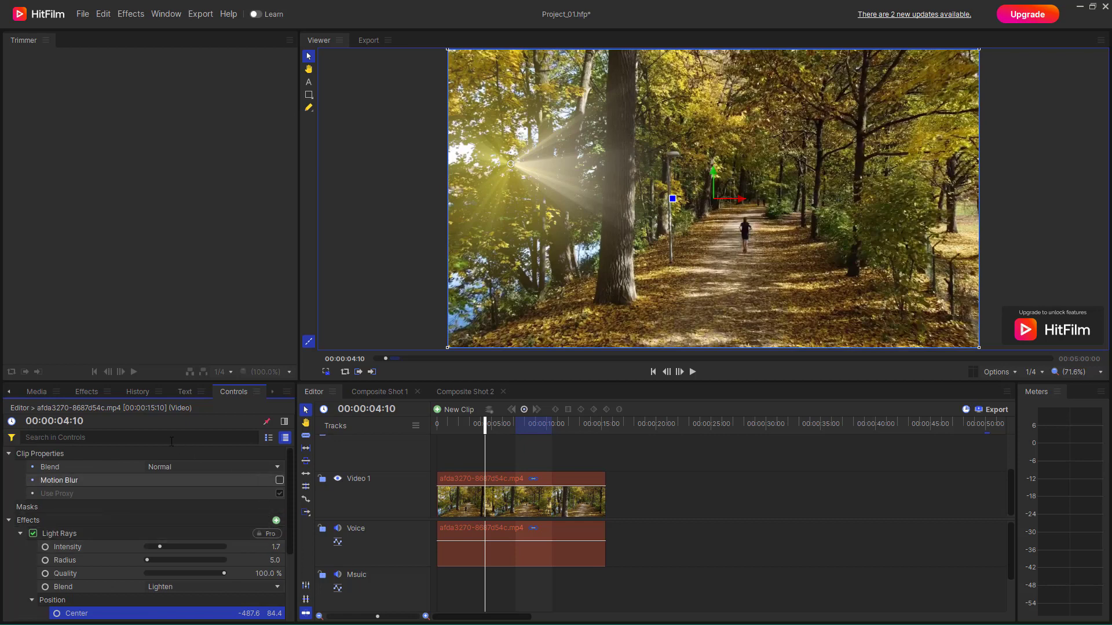
Choose the Light Streaks [Layer only] effect and convert the forest clip on Video 1 into a composite shot.
click(87, 392)
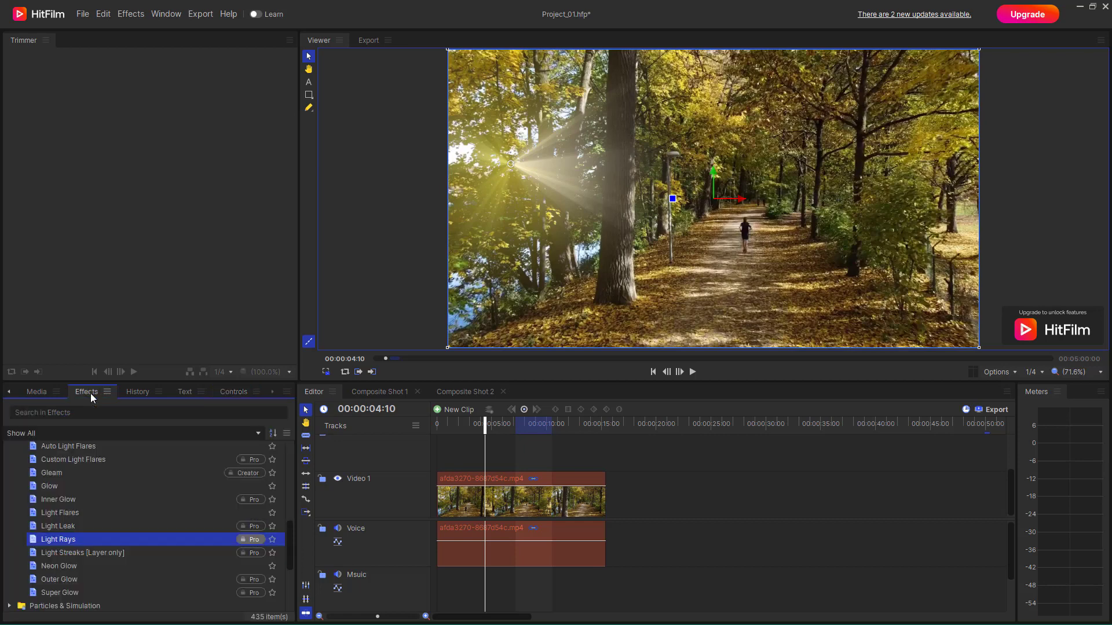
click(117, 553)
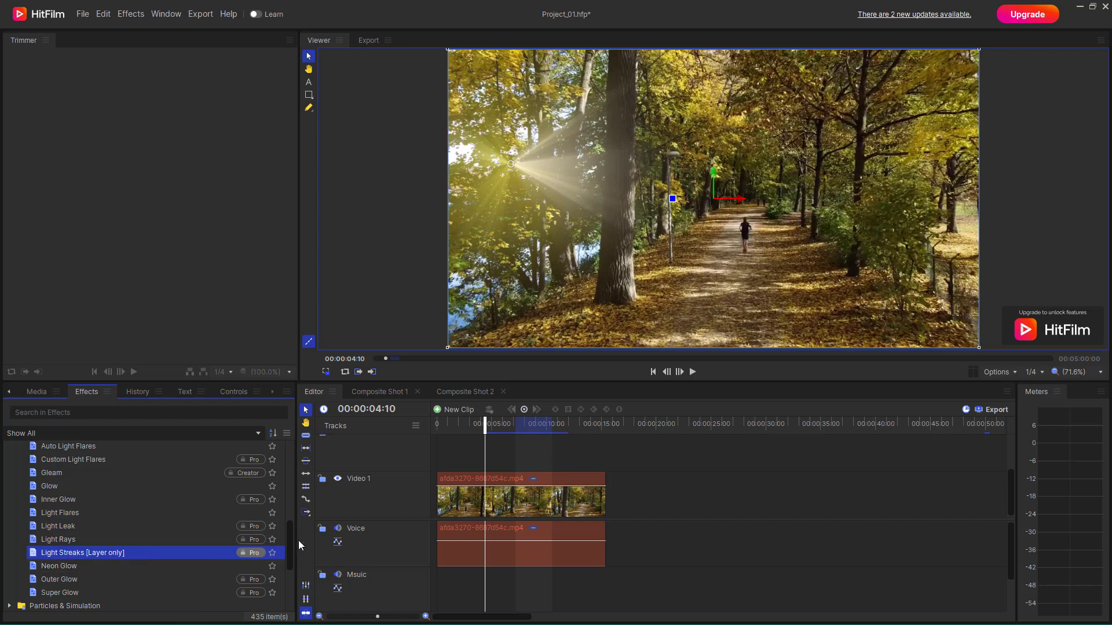
click(483, 499)
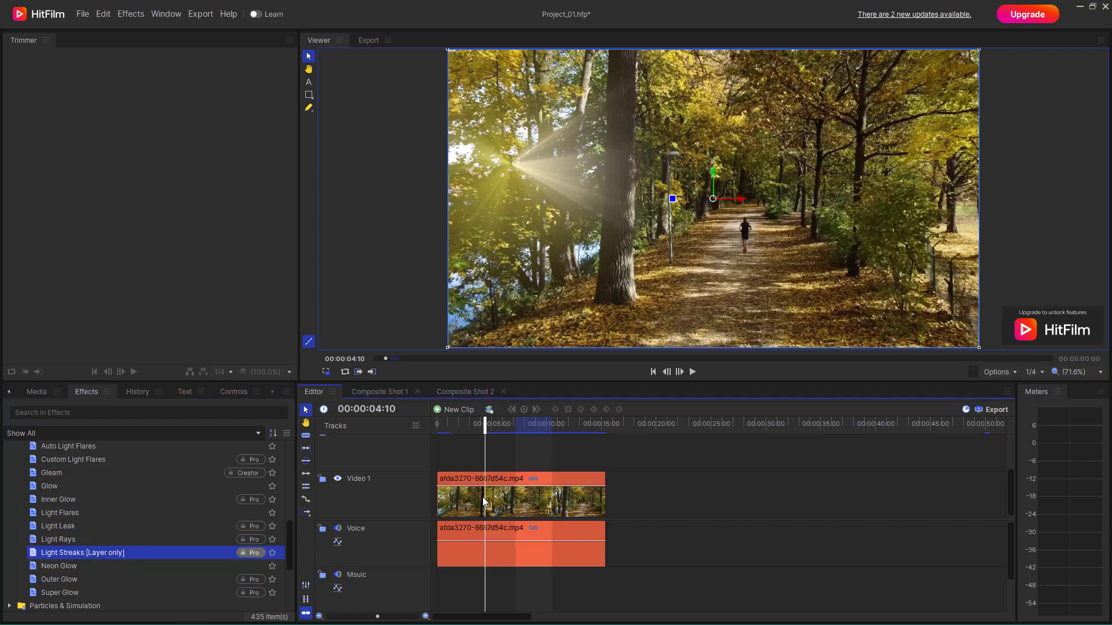
right_click(483, 501)
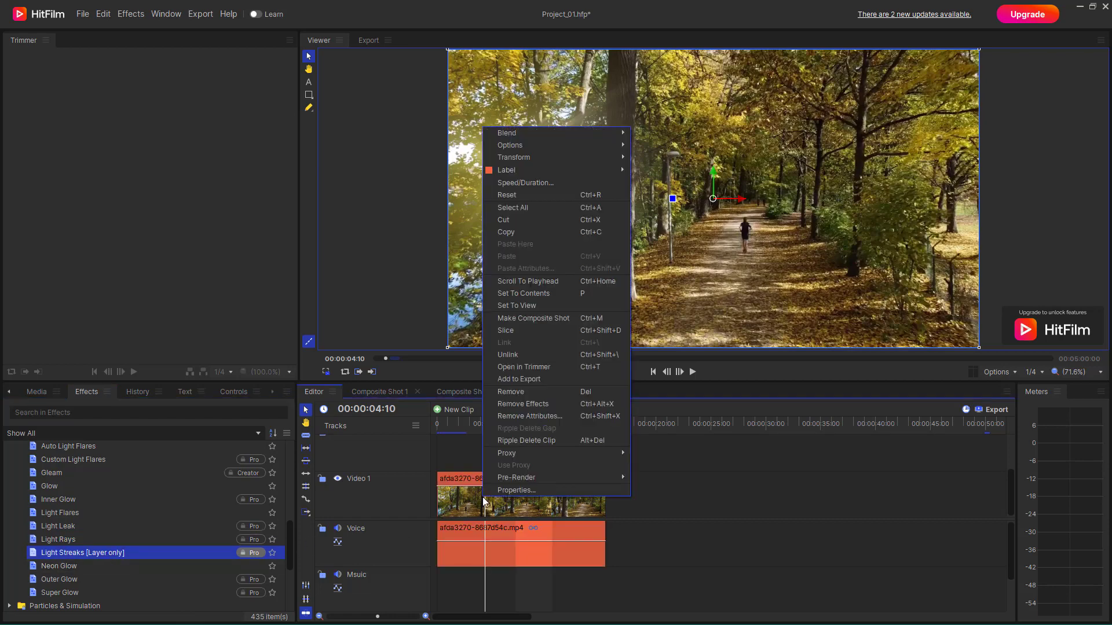
click(542, 319)
click(635, 351)
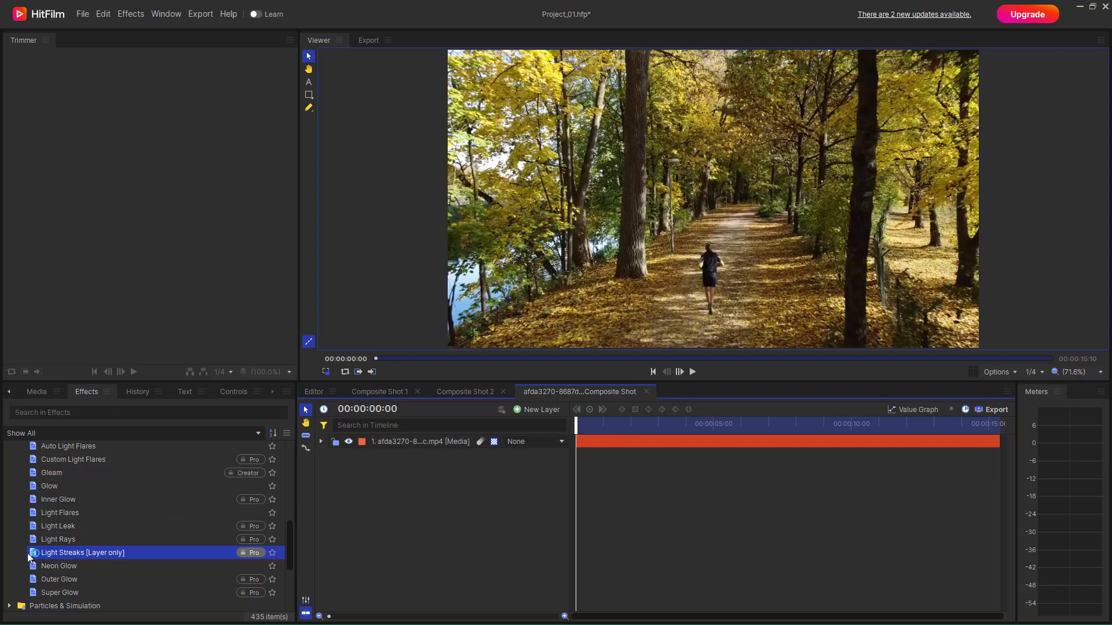
Apply Light Streaks to the composite shot's media layer, expand its settings, and switch it off and on to compare.
mouse_move(29, 554)
mouse_down()
mouse_move(36, 569)
mouse_move(228, 566)
mouse_move(397, 442)
mouse_up()
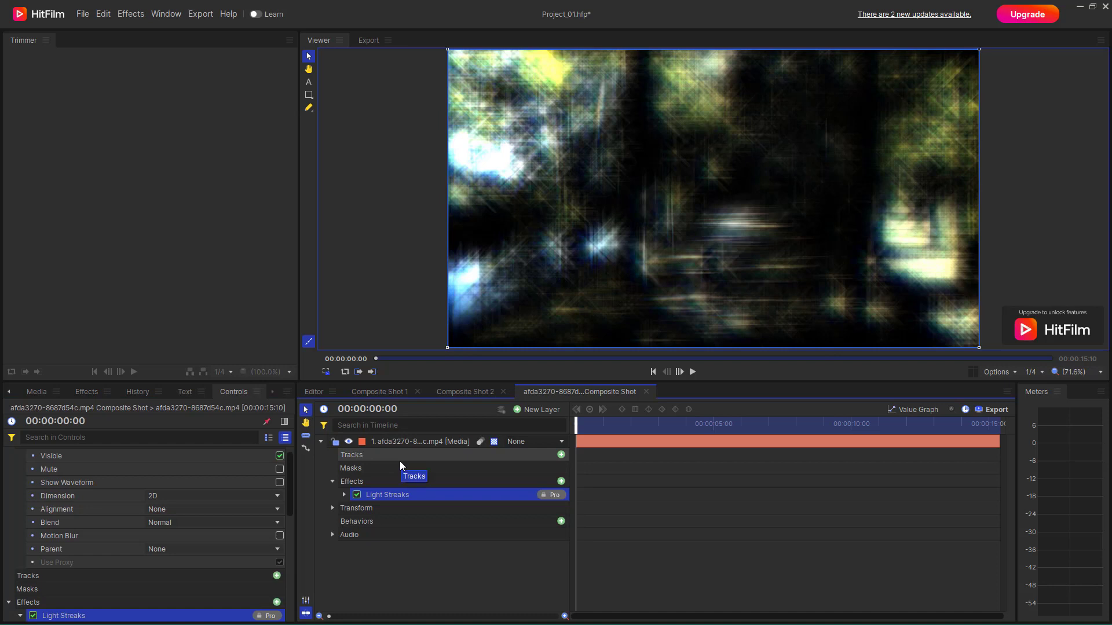
click(87, 391)
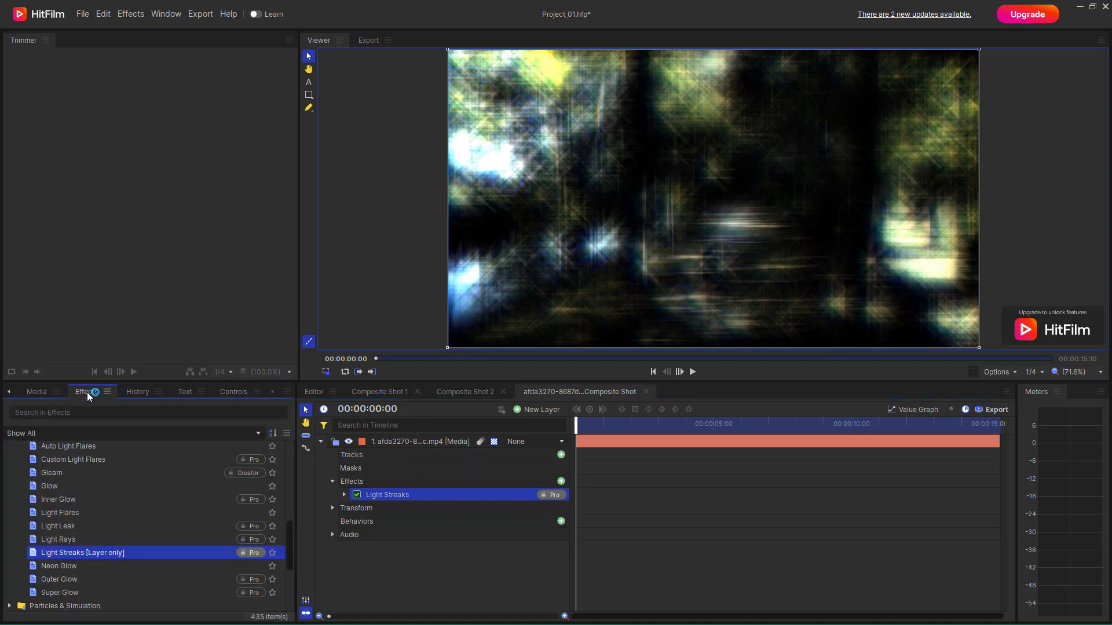
click(343, 496)
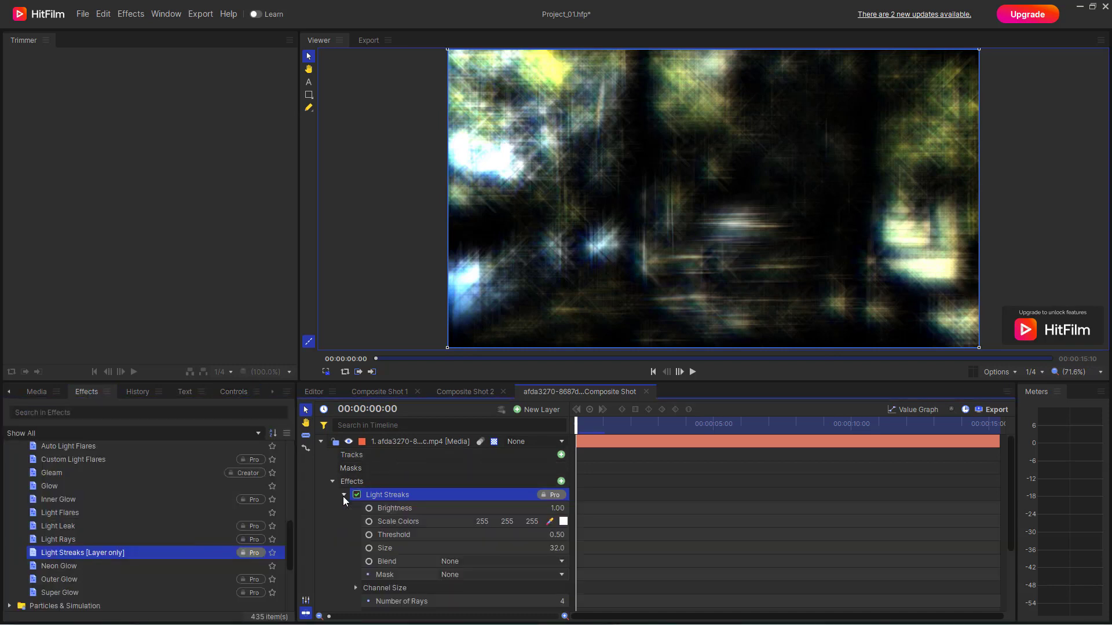
click(357, 494)
click(357, 495)
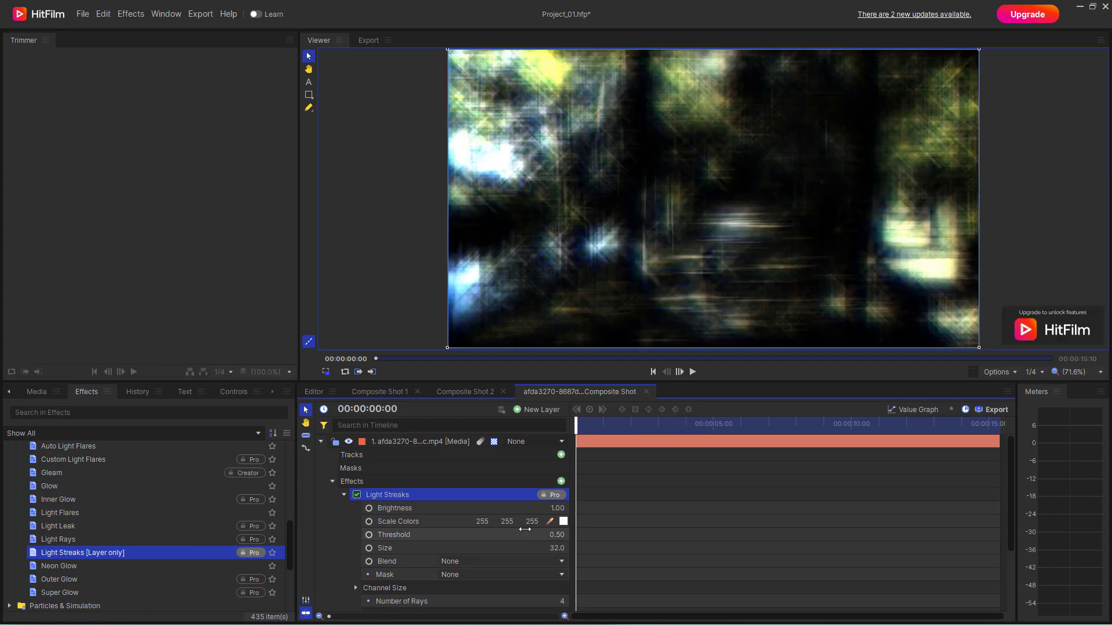
At 00:00:02:14, set Light Streaks brightness to 0.88, scale colors to 242, 243, 255, threshold to 0.00 and size to 14.0.
click(556, 509)
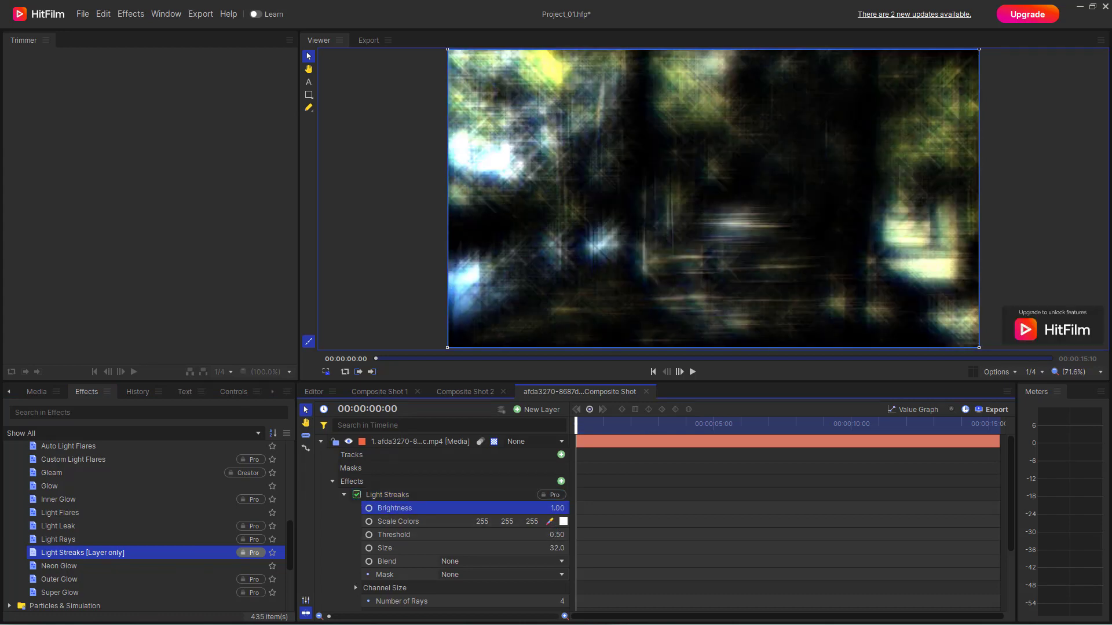
mouse_move(557, 509)
mouse_down()
mouse_move(596, 509)
mouse_move(498, 521)
mouse_move(506, 542)
mouse_move(548, 536)
mouse_move(512, 535)
mouse_up()
drag(600, 428, 644, 427)
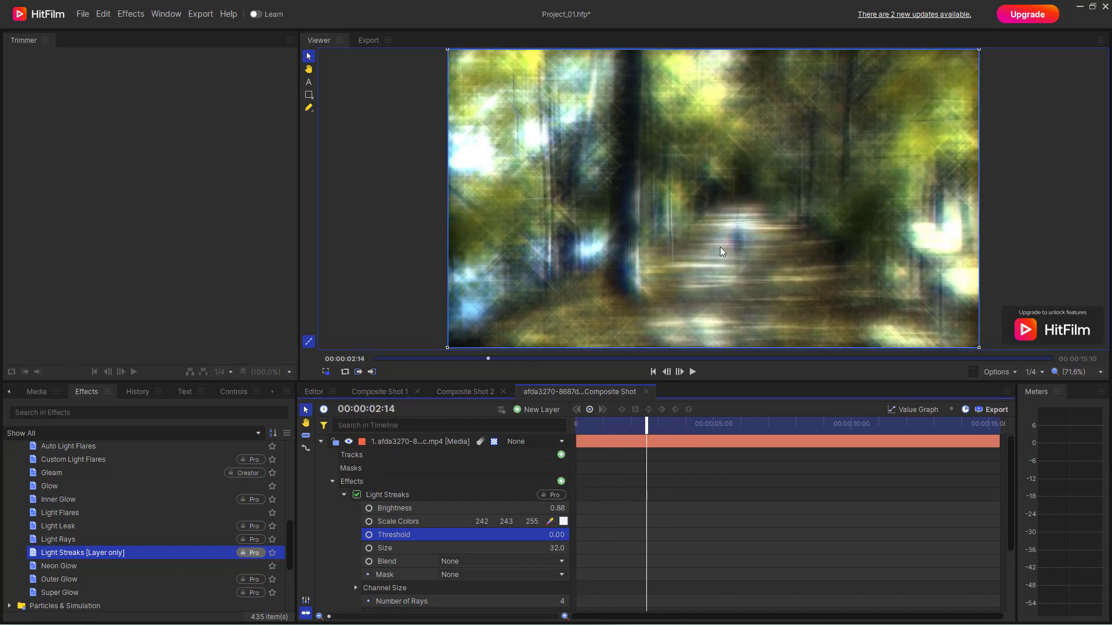
mouse_move(558, 548)
mouse_down()
mouse_move(538, 549)
mouse_move(548, 548)
mouse_up()
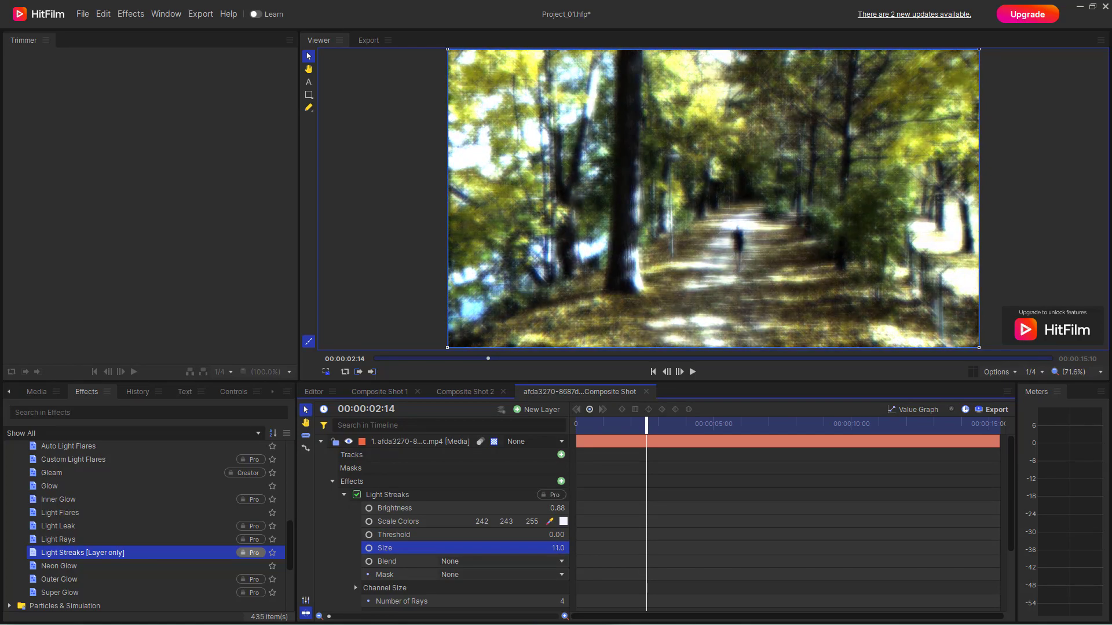
Try the Lighten blend mode for Light Streaks and settle on Screen.
click(500, 562)
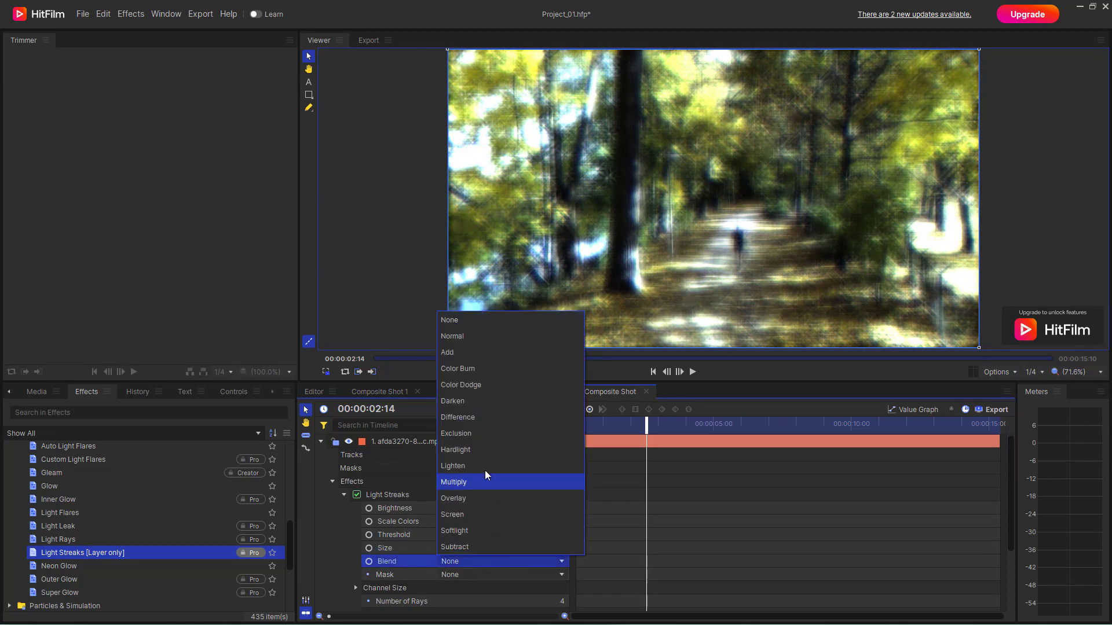
click(485, 466)
click(489, 562)
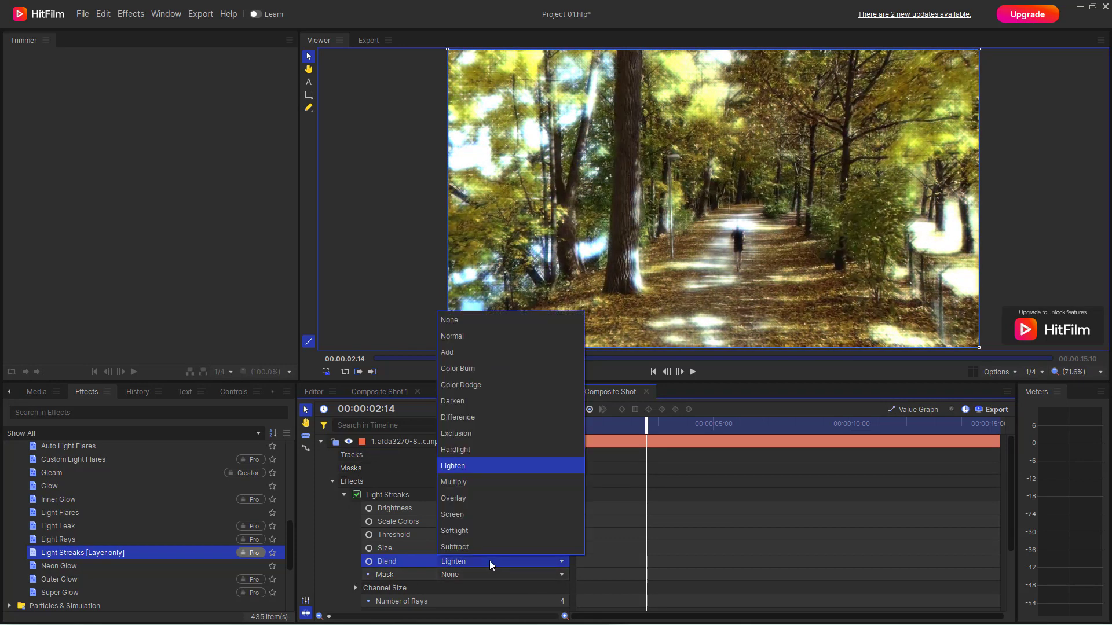
click(469, 519)
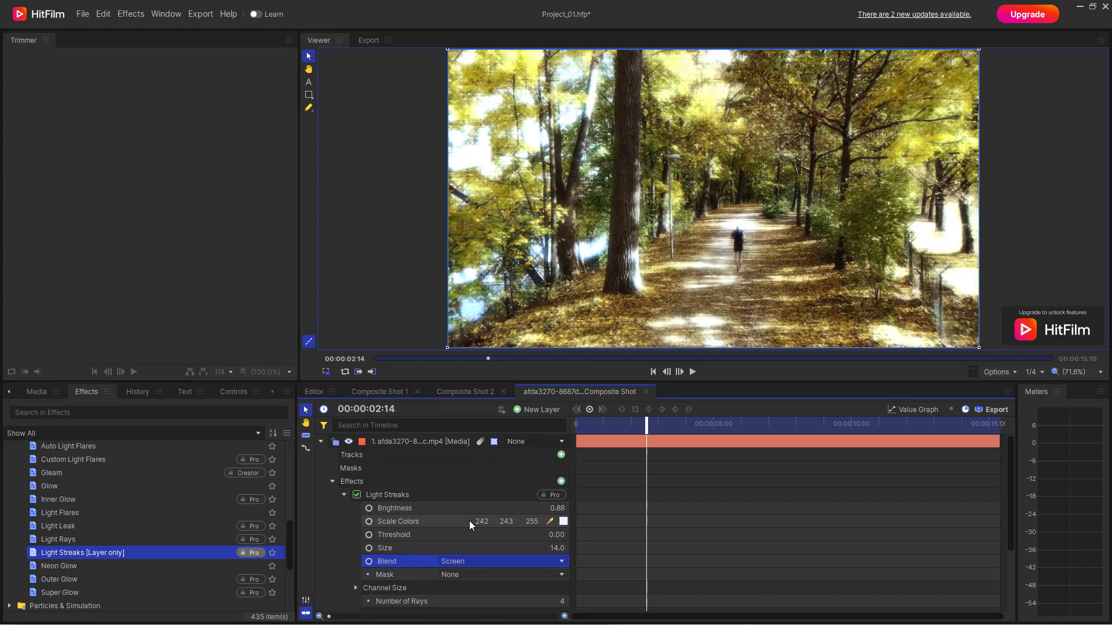
Try a Light Streaks threshold of 0.15, restore it to 0.00, and check the mask choices, keeping None.
click(555, 537)
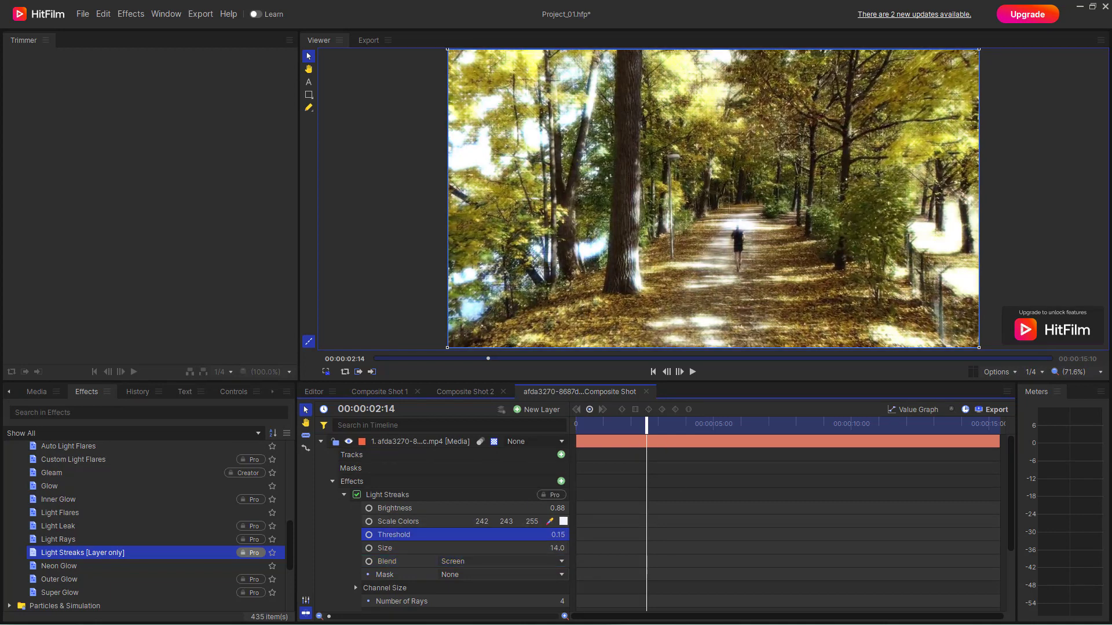
click(538, 575)
click(519, 563)
click(453, 573)
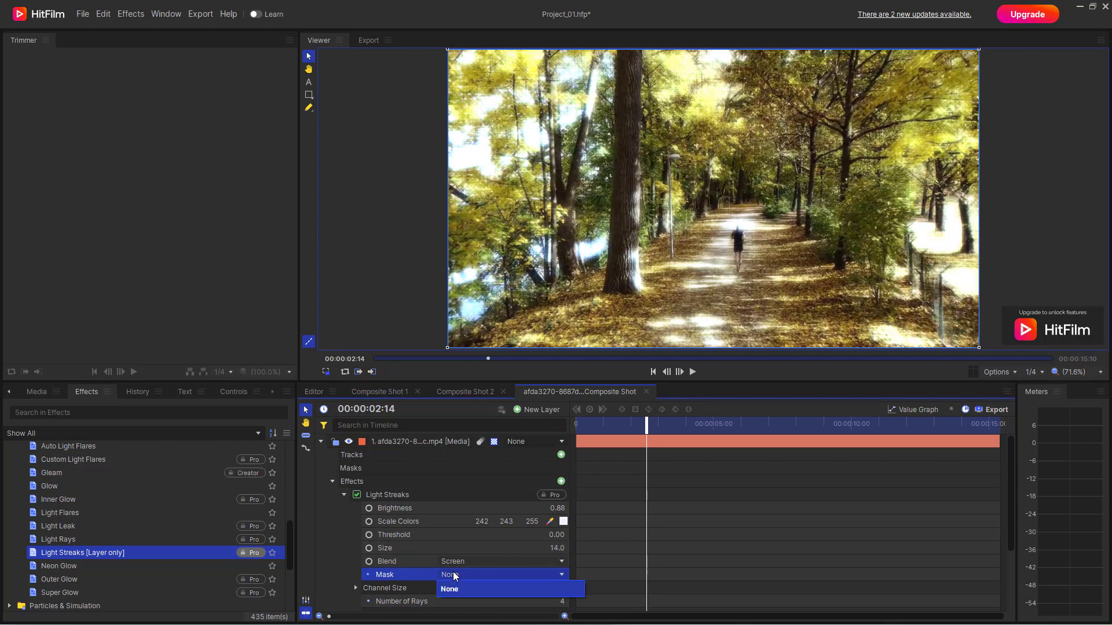
click(457, 589)
Collapse the forest layer's effects and add pexels-arthouse-studio-8449167.mp4 from the project media as a layer beneath it.
click(332, 482)
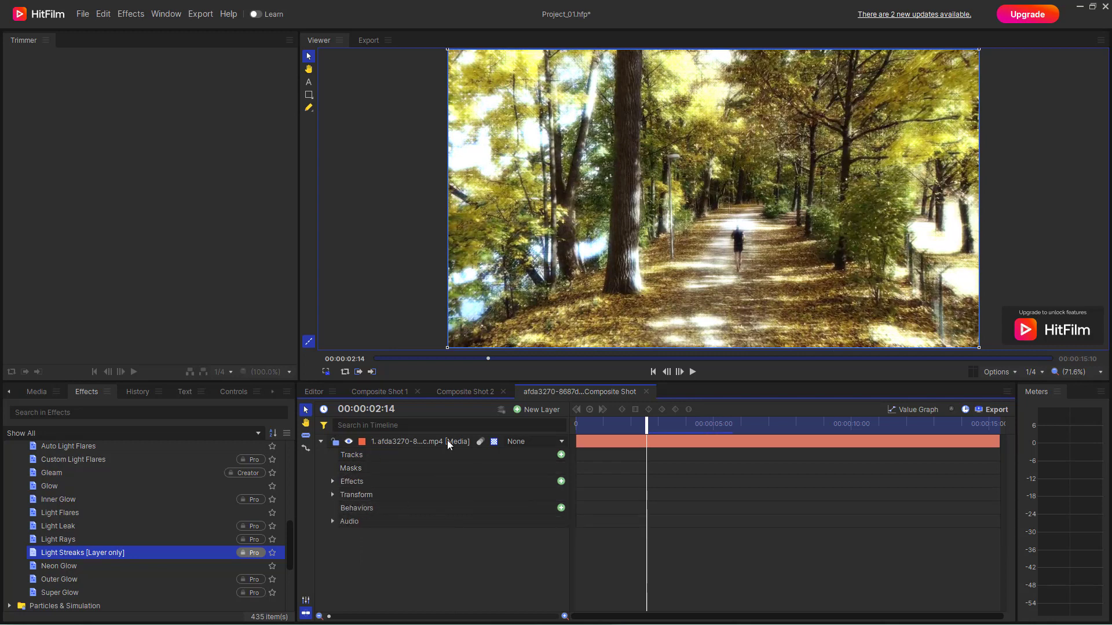
click(36, 393)
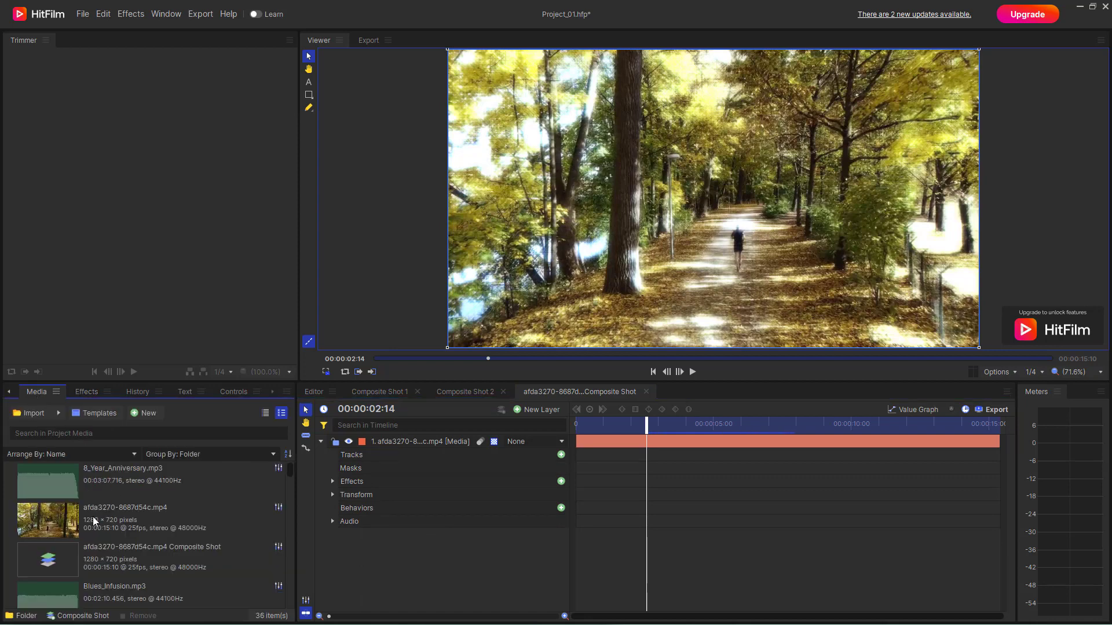
click(52, 525)
scroll(110, 550, down, 5)
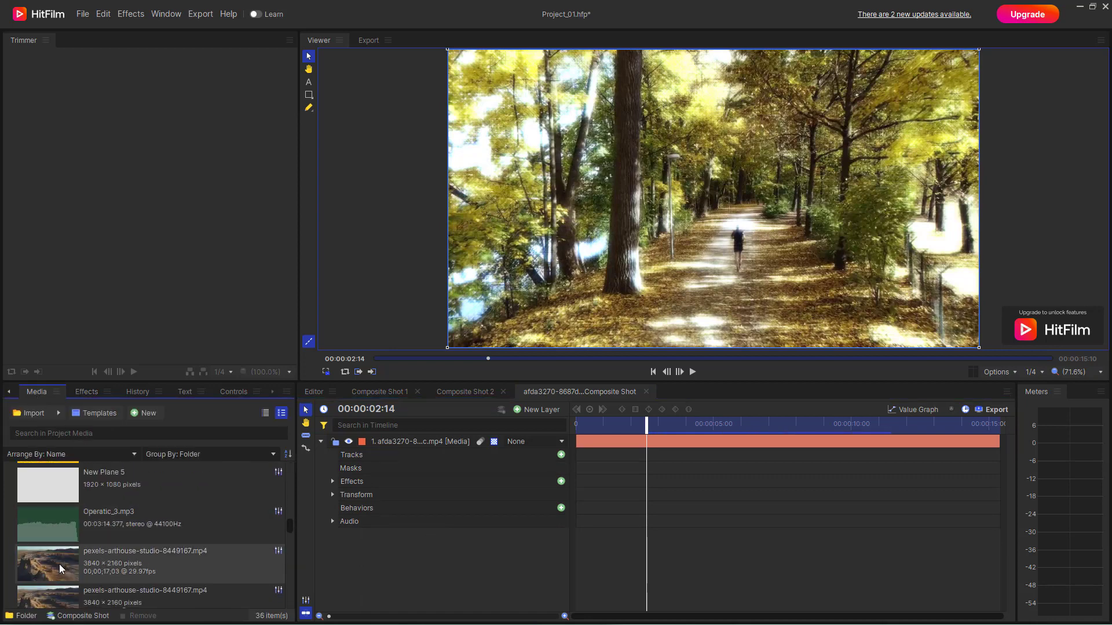
drag(60, 569, 400, 537)
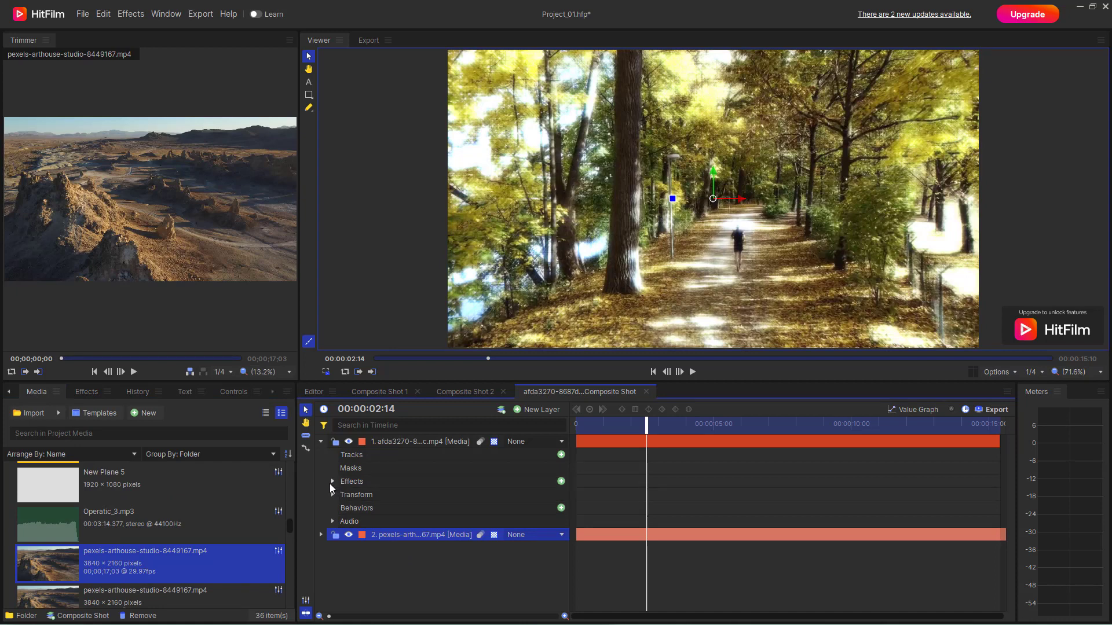
Try the pexels-arthouse-studio-8449167.mp4 layer as the Light Streaks mask and return the mask to None.
click(330, 483)
click(500, 576)
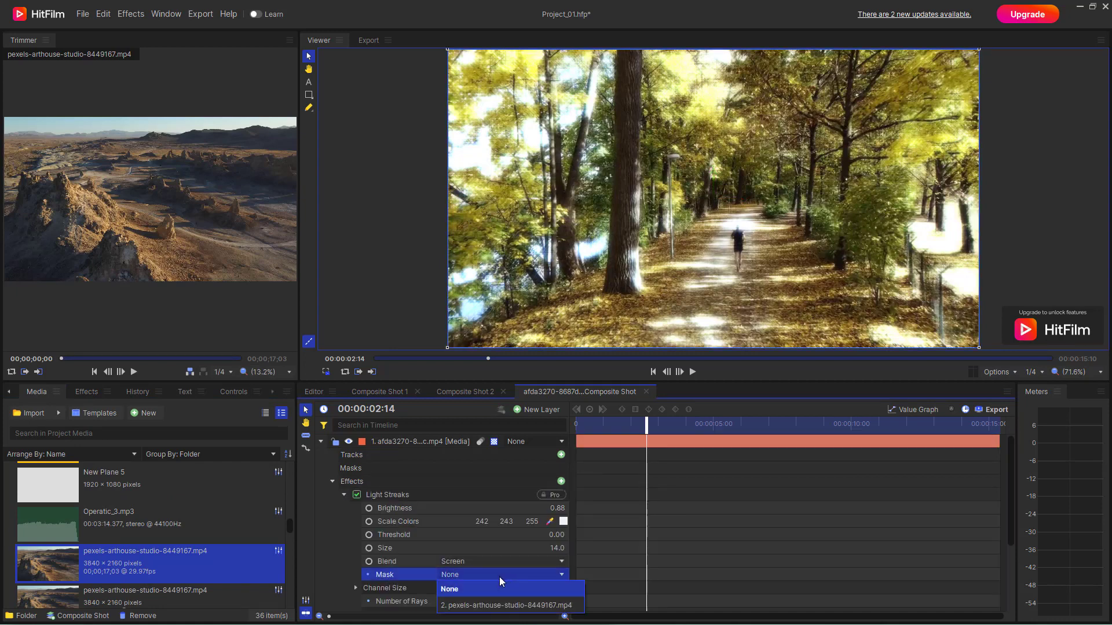
click(484, 606)
scroll(440, 550, down, 3)
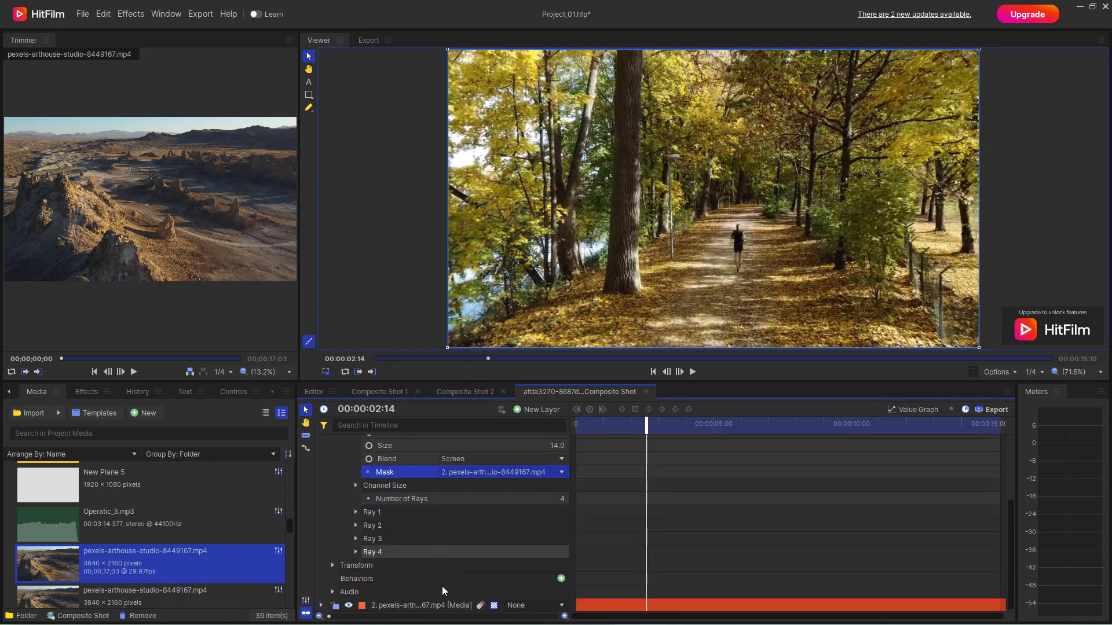
scroll(445, 530, up, 3)
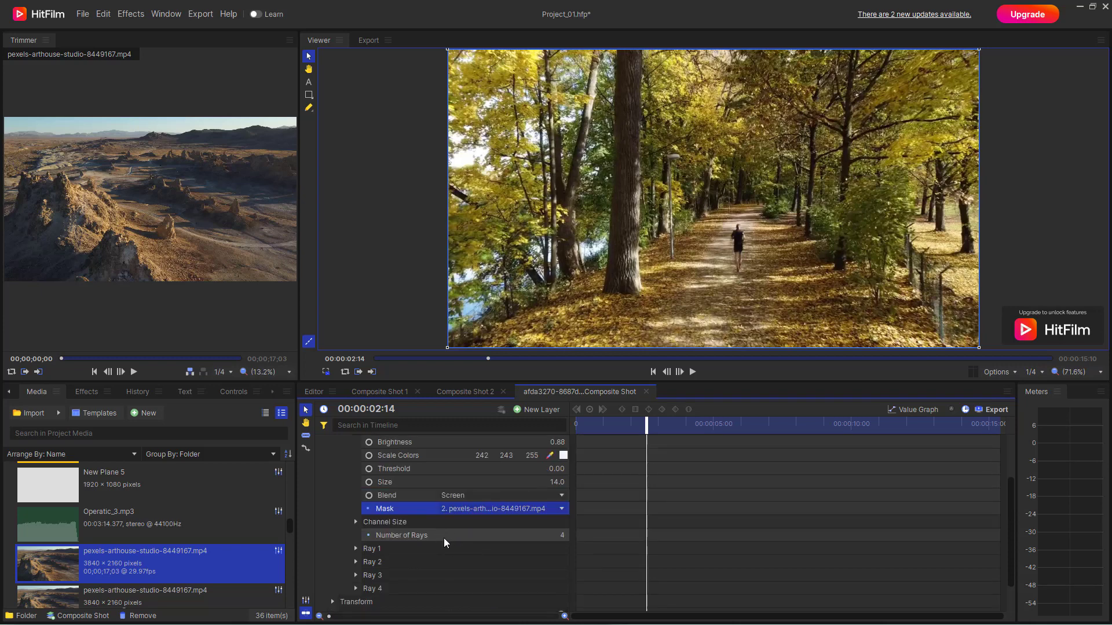
scroll(443, 537, up, 3)
scroll(405, 568, down, 3)
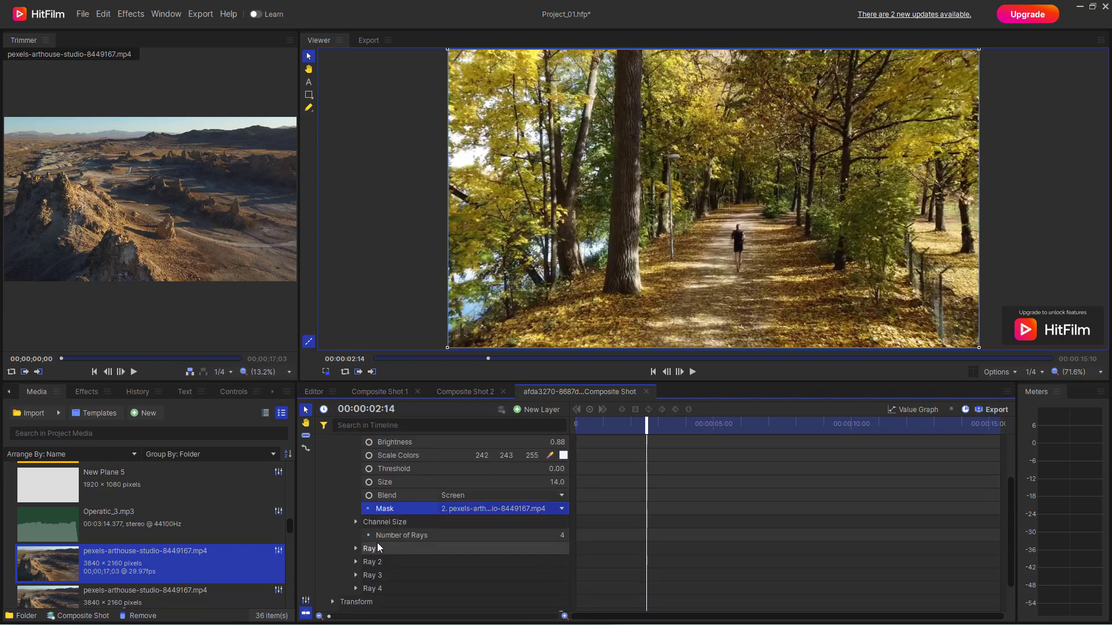
click(451, 510)
click(449, 522)
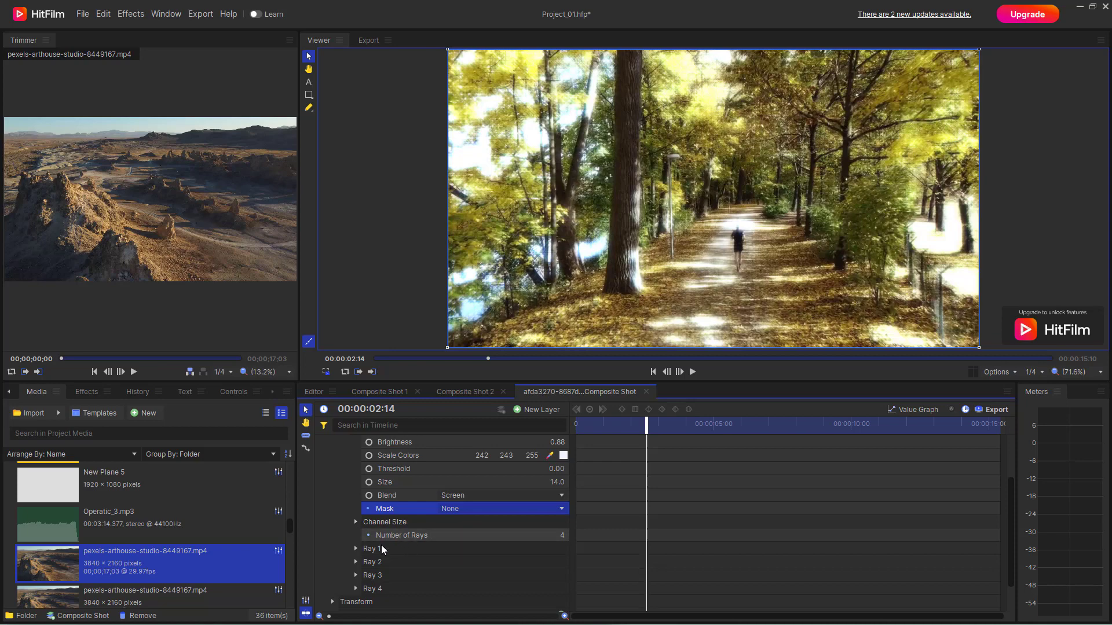
Set Light Streaks' Ray 1 to brightness 0.57, size 1.49 and angle 29.0, keeping the number of rays at 4.
drag(553, 535, 572, 579)
click(357, 552)
drag(559, 592, 522, 593)
Set Light Streaks' Ray 2 to brightness 1.05, size 1.27 and angle 15.0.
scroll(390, 563, down, 2)
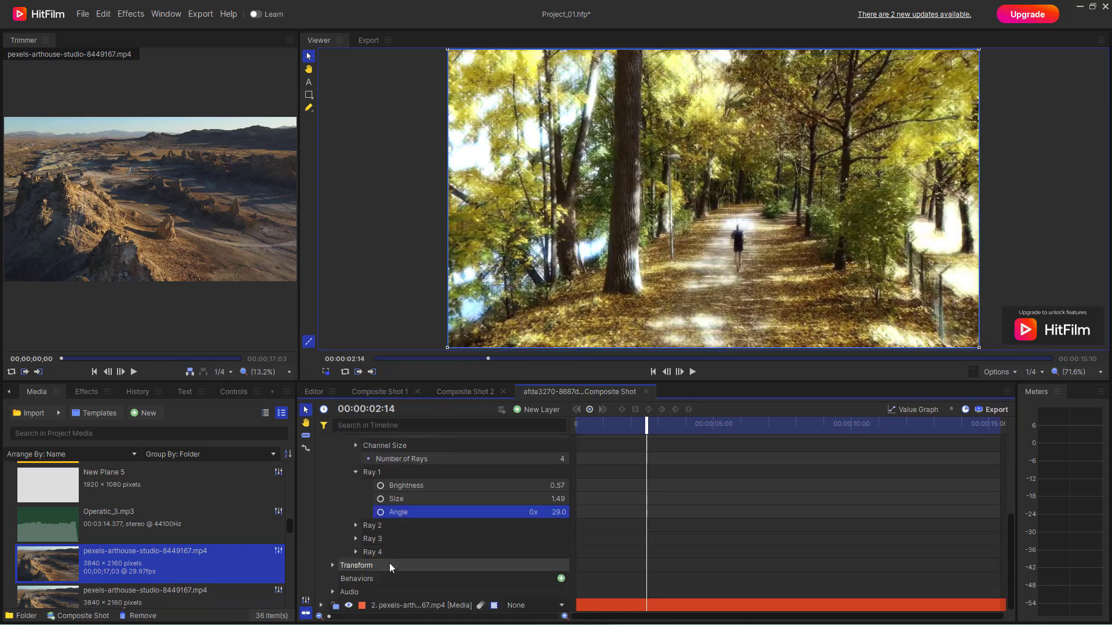
click(356, 526)
mouse_move(558, 539)
mouse_down()
mouse_move(560, 565)
mouse_move(571, 552)
mouse_up()
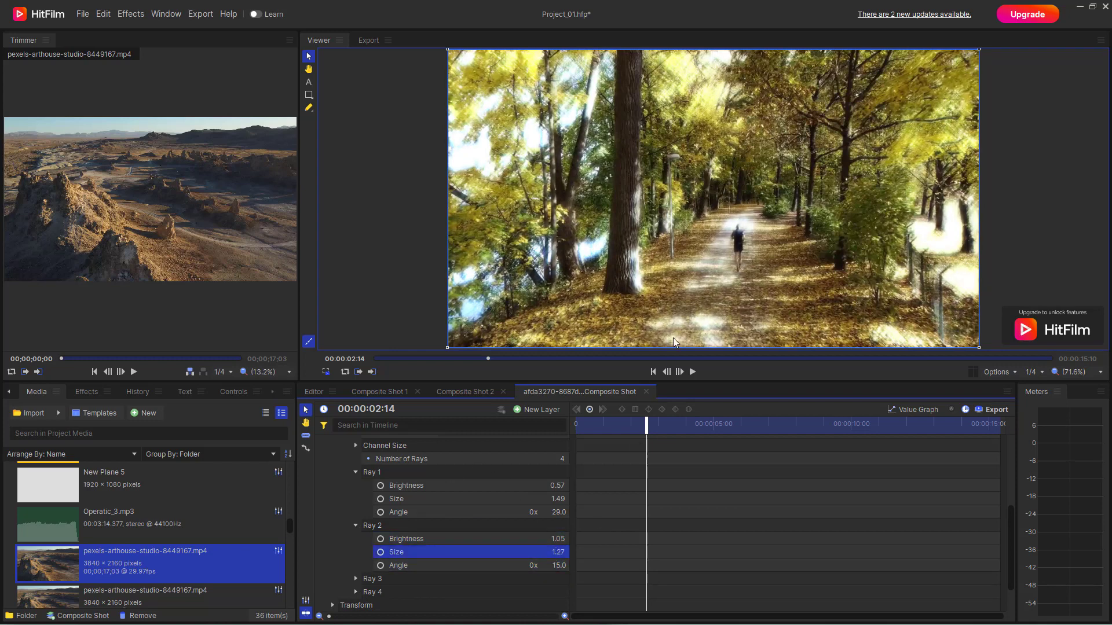
Expand Ray 3 and Ray 4 to examine their brightness, size and angle settings, and return to the main Light Streaks settings.
click(356, 580)
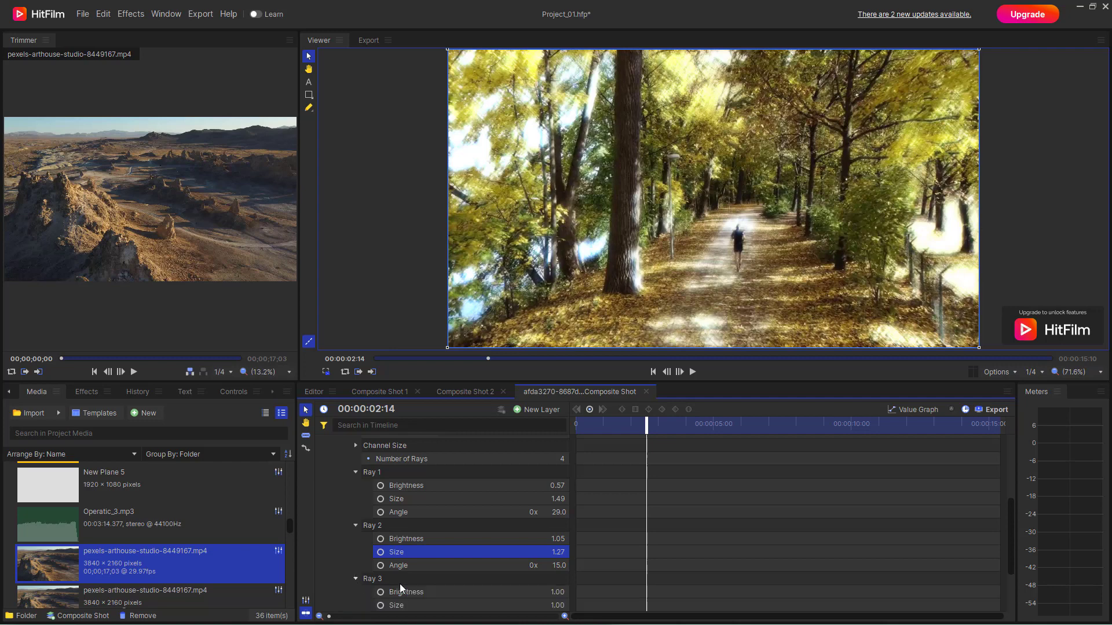
scroll(454, 581, down, 2)
click(355, 552)
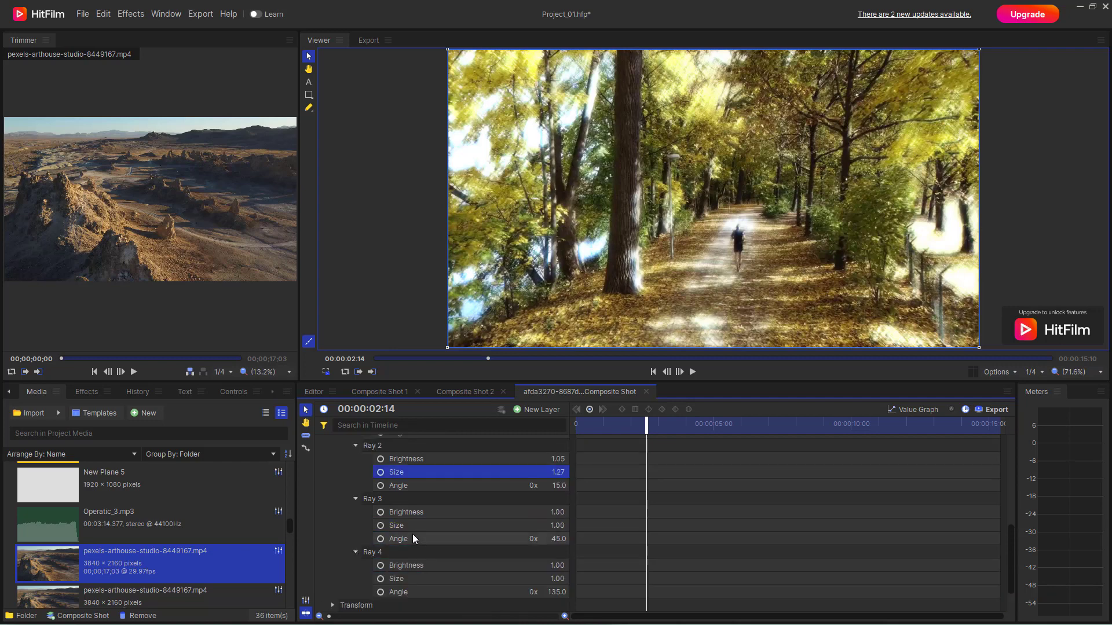
scroll(413, 535, up, 5)
scroll(415, 535, up, 1)
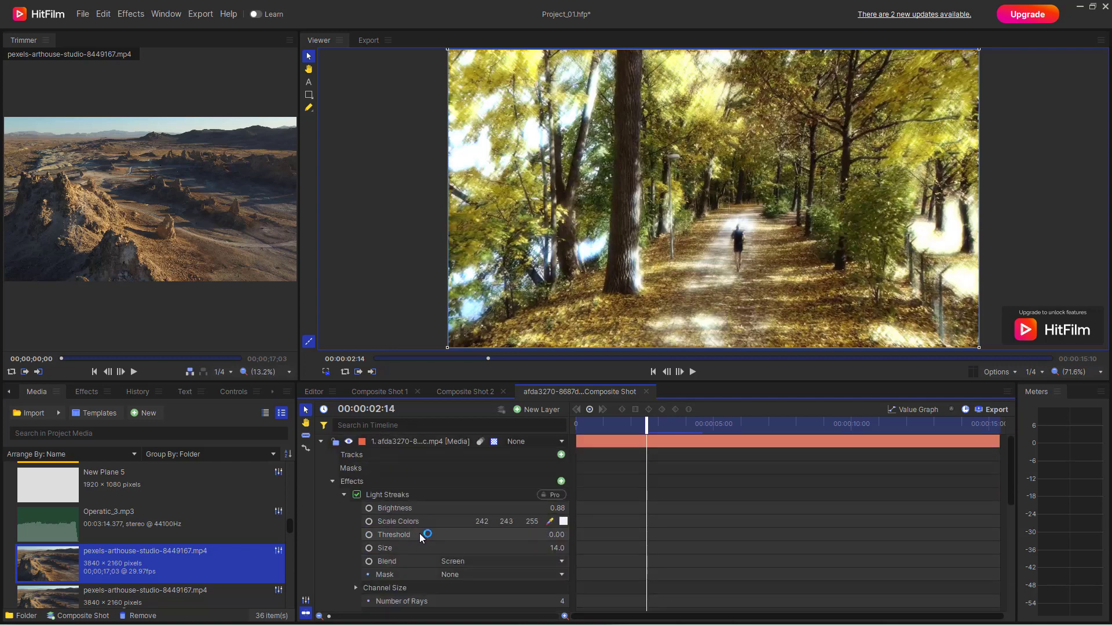